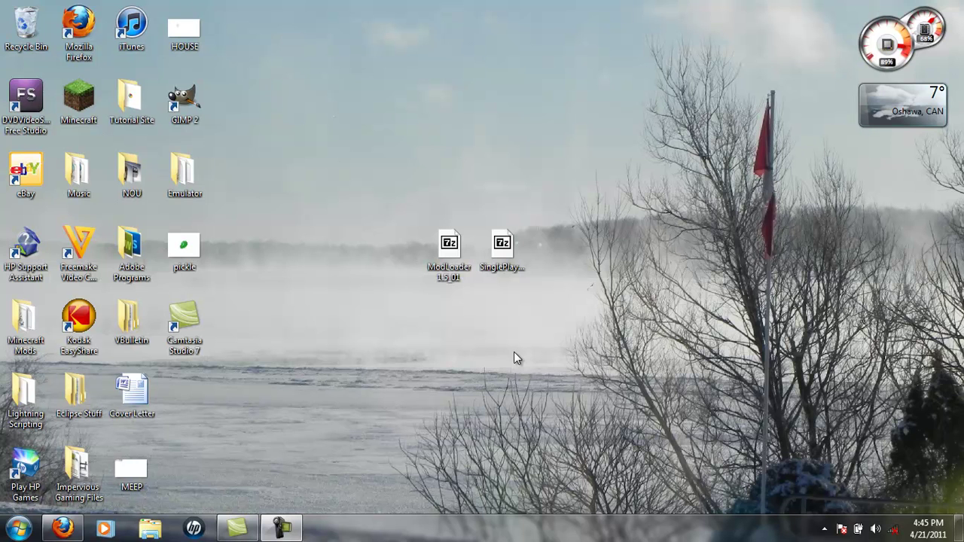
- Open the ModLoader 1.5_01 archive from the desktop to view its class files, and close it again
{"action": "left_click_drag", "start_coordinate": [565, 329], "coordinate": [421, 190]}
{"action": "left_click_drag", "start_coordinate": [447, 244], "coordinate": [447, 243]}
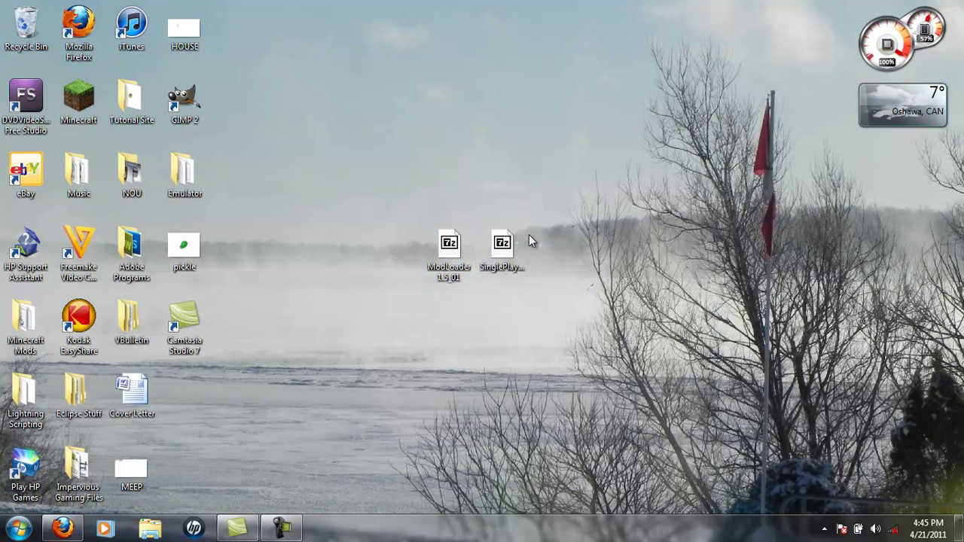
{"action": "left_click", "coordinate": [501, 249]}
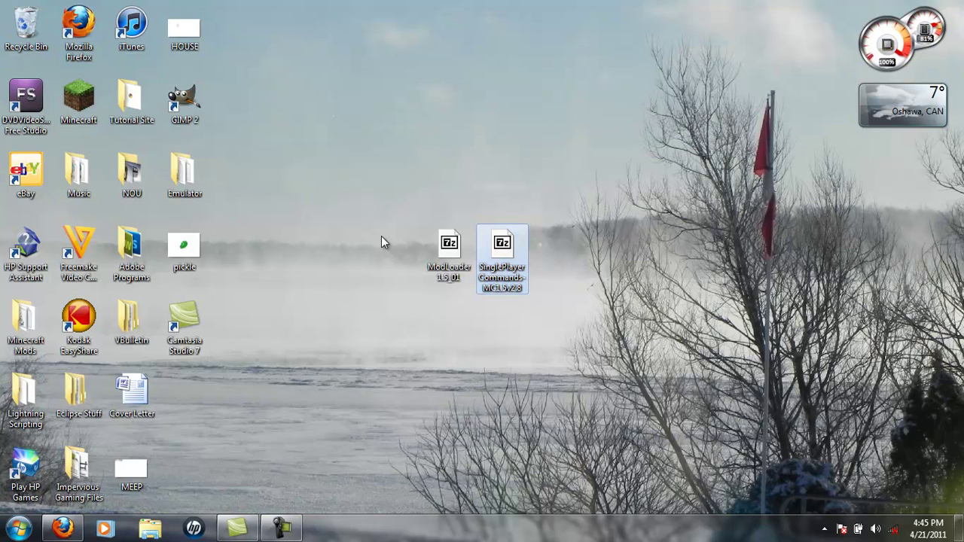
{"action": "double_click", "coordinate": [449, 248]}
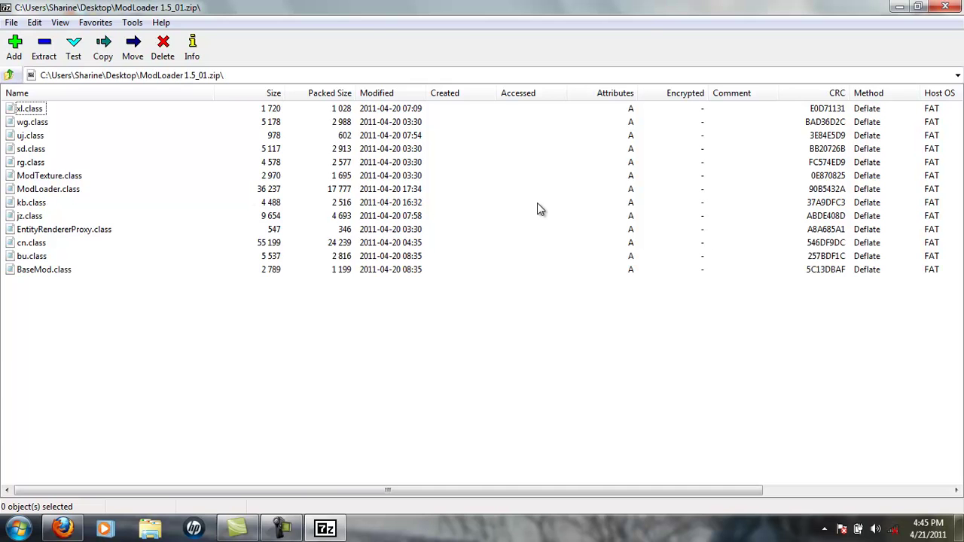
{"action": "left_click", "coordinate": [945, 7]}
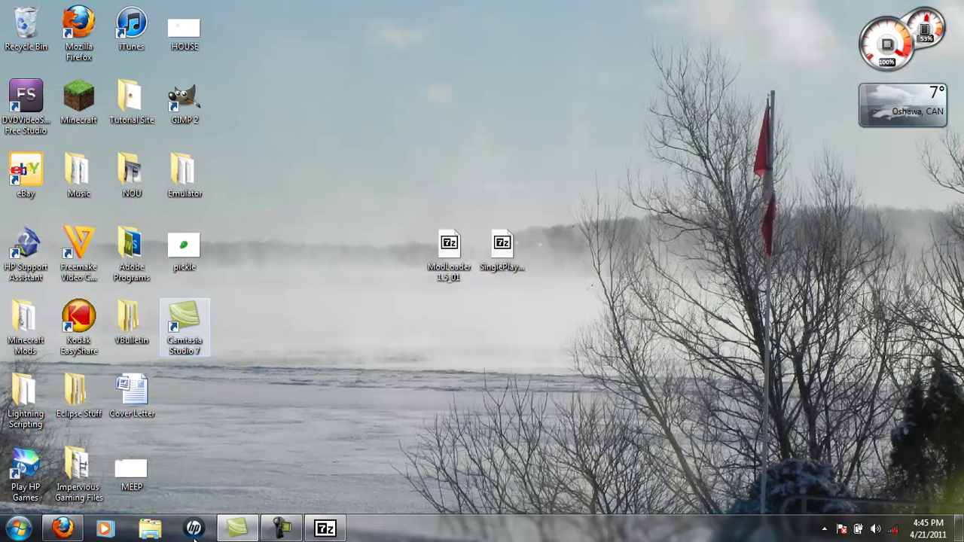
- Open the user's profile folder inside Users on Local Disk (C:)
{"action": "key", "text": "super"}
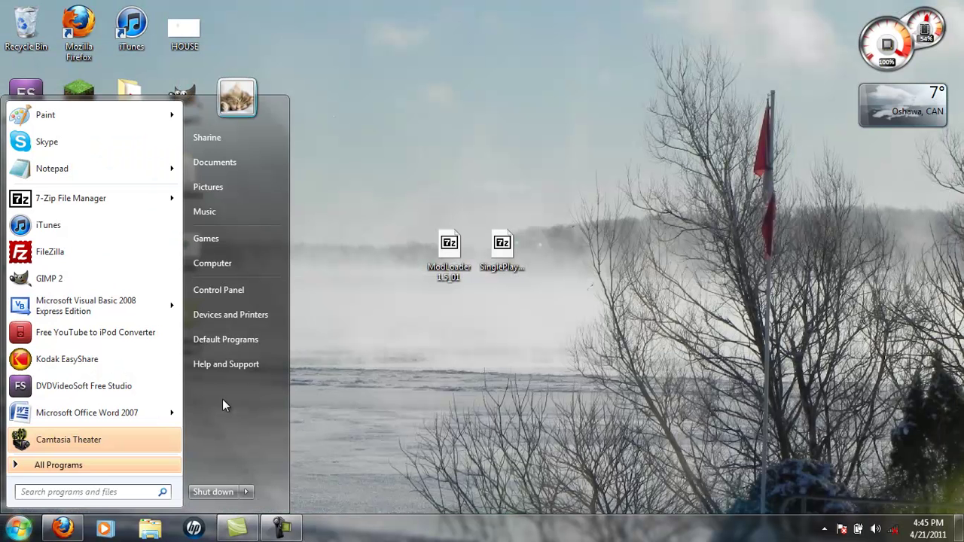
{"action": "left_click", "coordinate": [226, 266]}
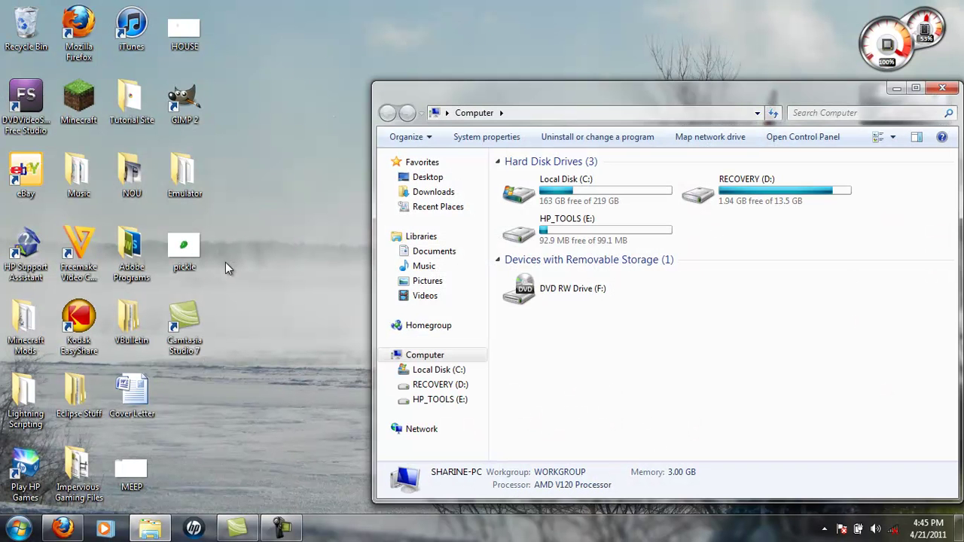
{"action": "double_click", "coordinate": [587, 200]}
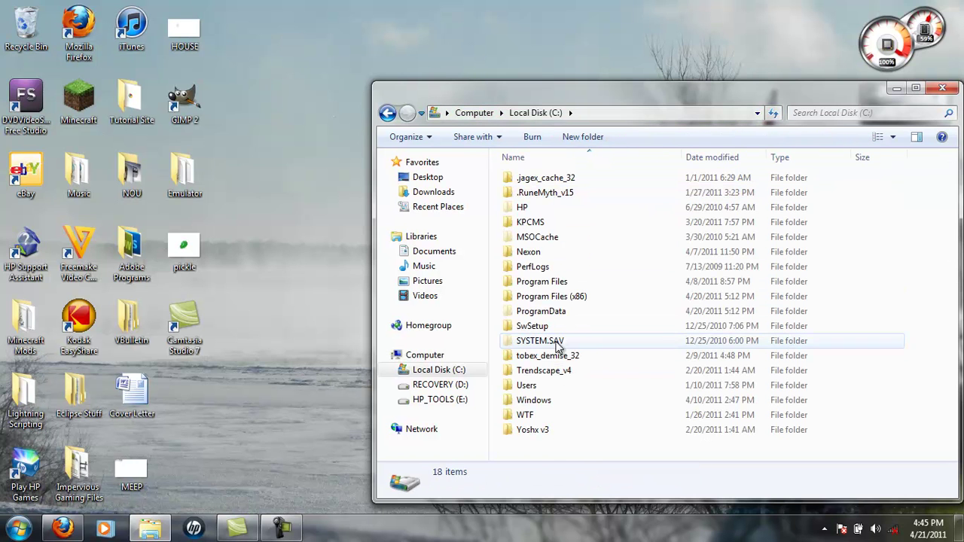
{"action": "left_click", "coordinate": [551, 384]}
{"action": "double_click", "coordinate": [551, 384]}
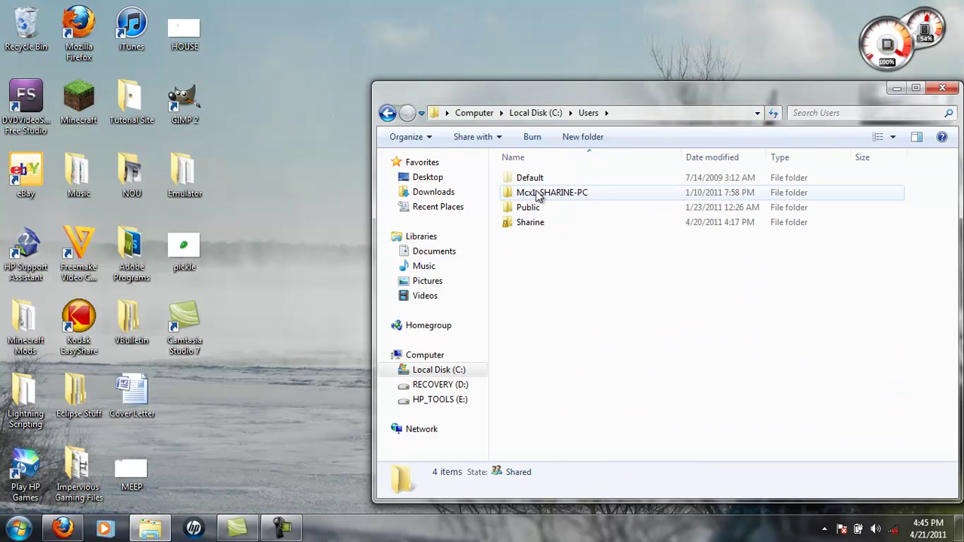
{"action": "left_click", "coordinate": [542, 221]}
{"action": "double_click", "coordinate": [542, 221]}
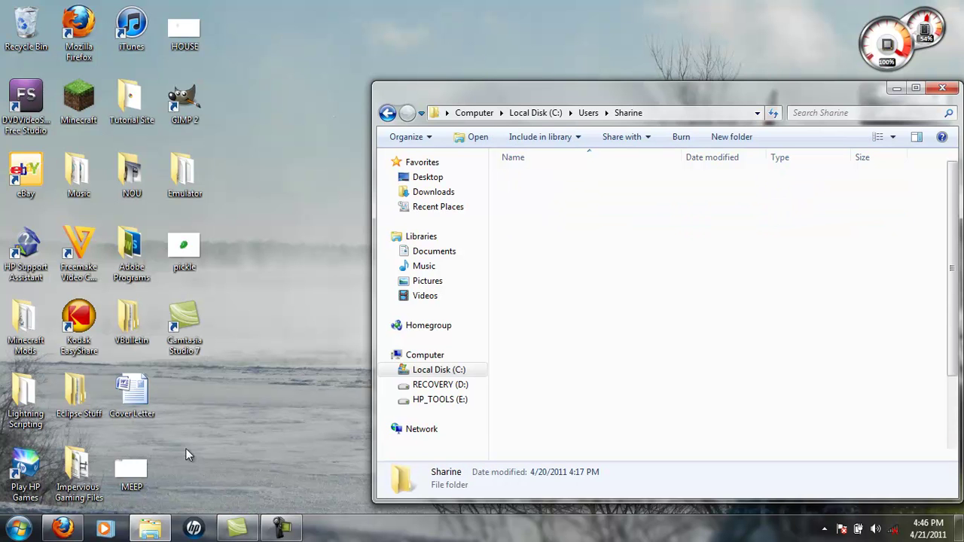
{"action": "left_click", "coordinate": [10, 534]}
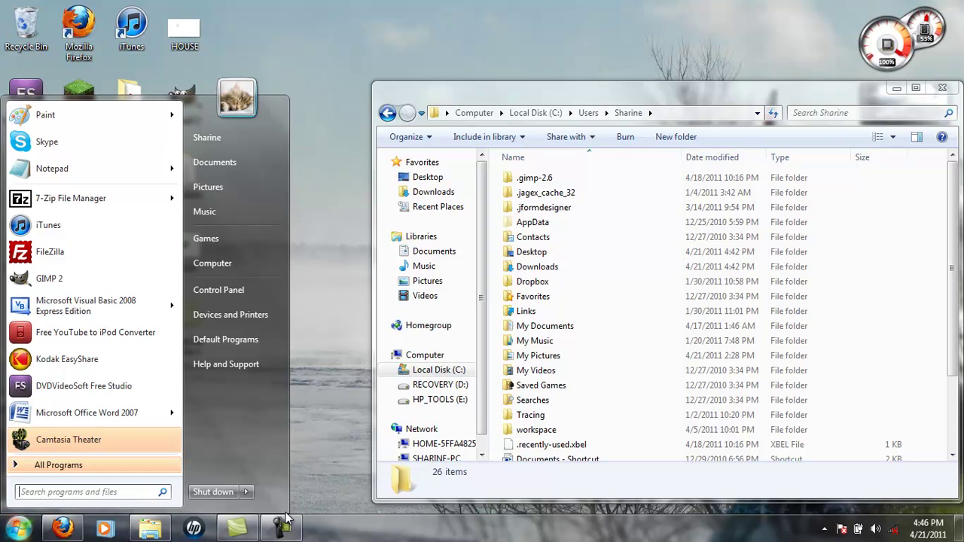
{"action": "type", "text": "%apopdata%"}
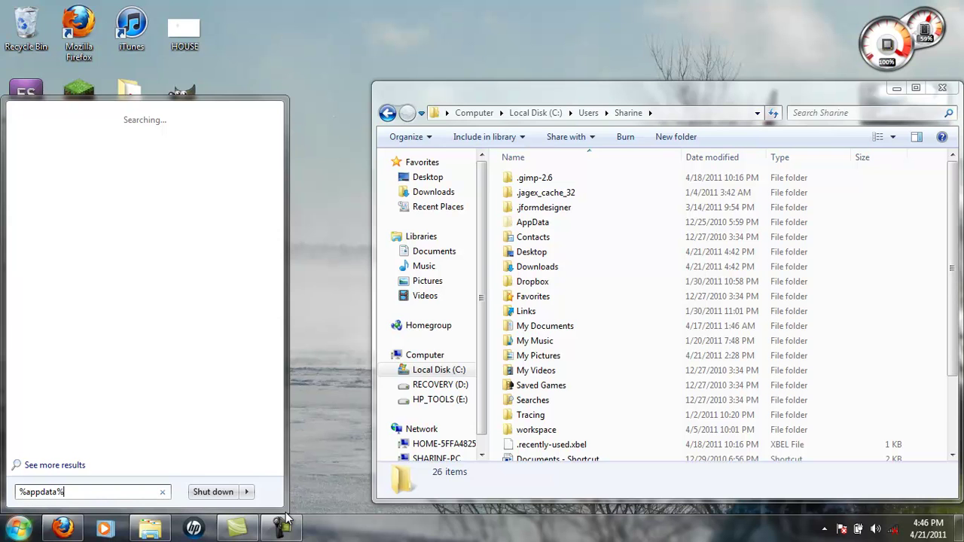
{"action": "key", "text": "BackSpace"}
{"action": "key", "text": "BackSpace"}
{"action": "key", "text": "BackSpace"}
{"action": "key", "text": "BackSpace"}
{"action": "key", "text": "BackSpace"}
{"action": "key", "text": "BackSpace"}
{"action": "key", "text": "BackSpace"}
{"action": "key", "text": "BackSpace"}
{"action": "key", "text": "BackSpace"}
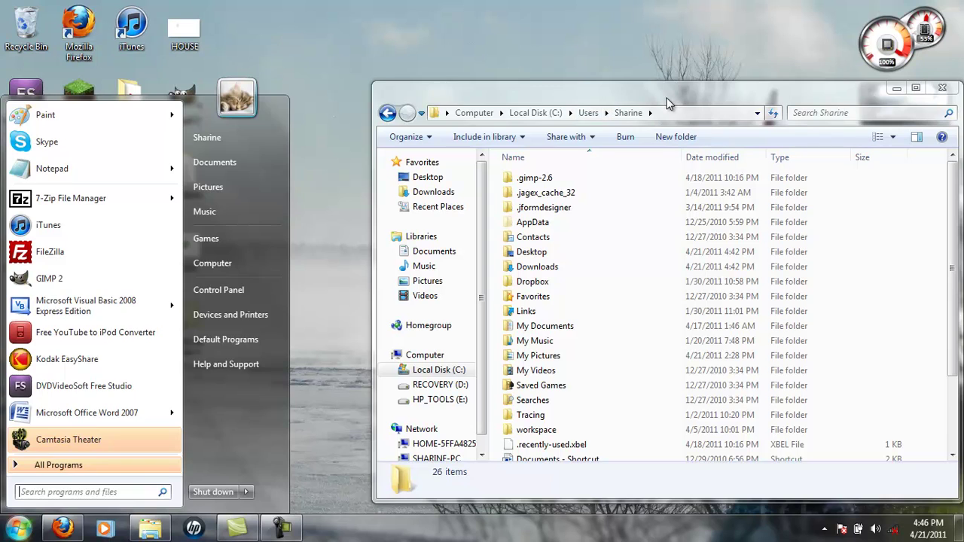
{"action": "left_click", "coordinate": [467, 286]}
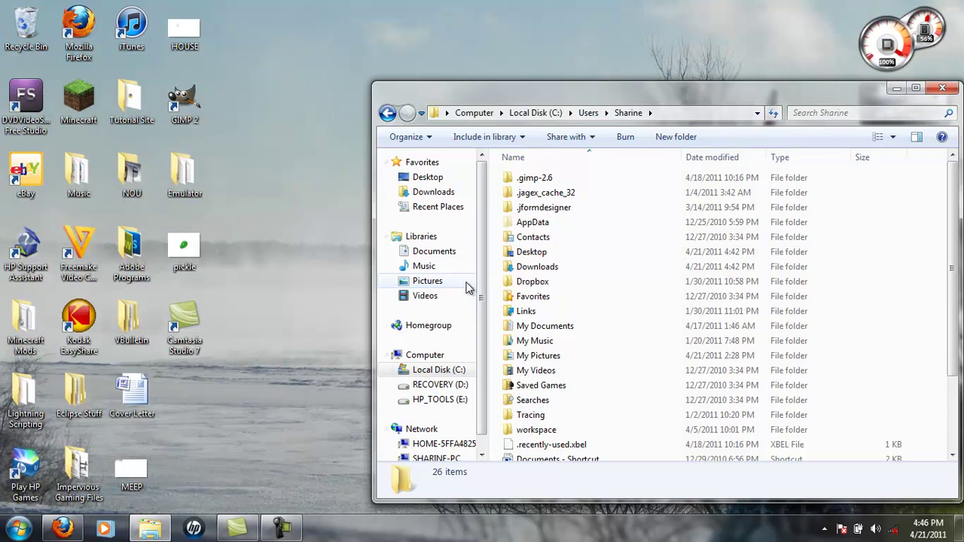
- Go from the profile folder to the bin folder in AppData\Roaming\.minecraft
{"action": "double_click", "coordinate": [547, 226]}
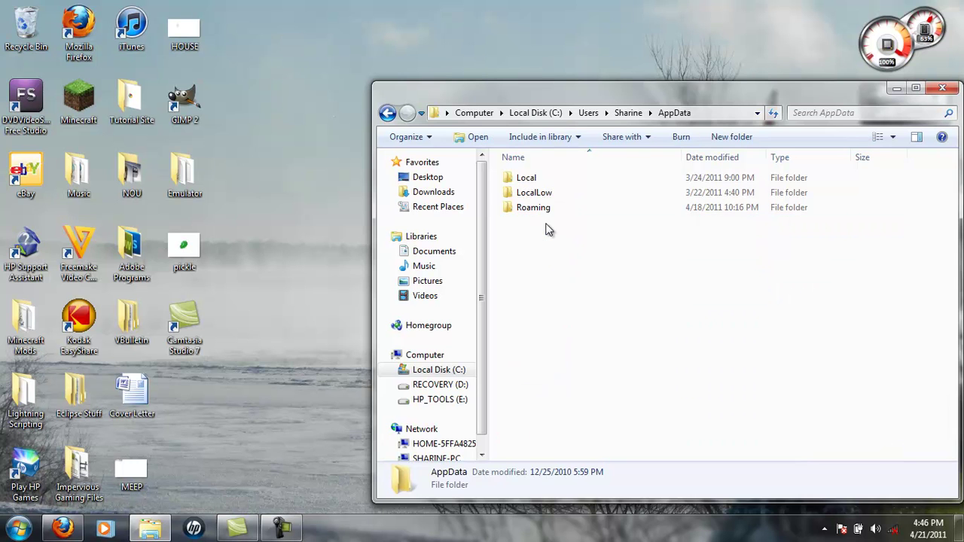
{"action": "double_click", "coordinate": [540, 207]}
{"action": "double_click", "coordinate": [536, 181]}
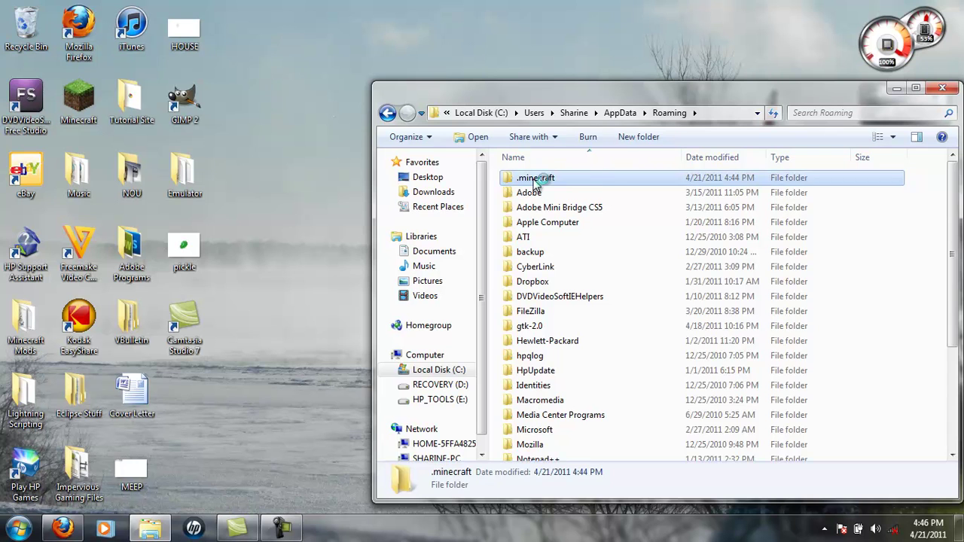
{"action": "left_click", "coordinate": [536, 180]}
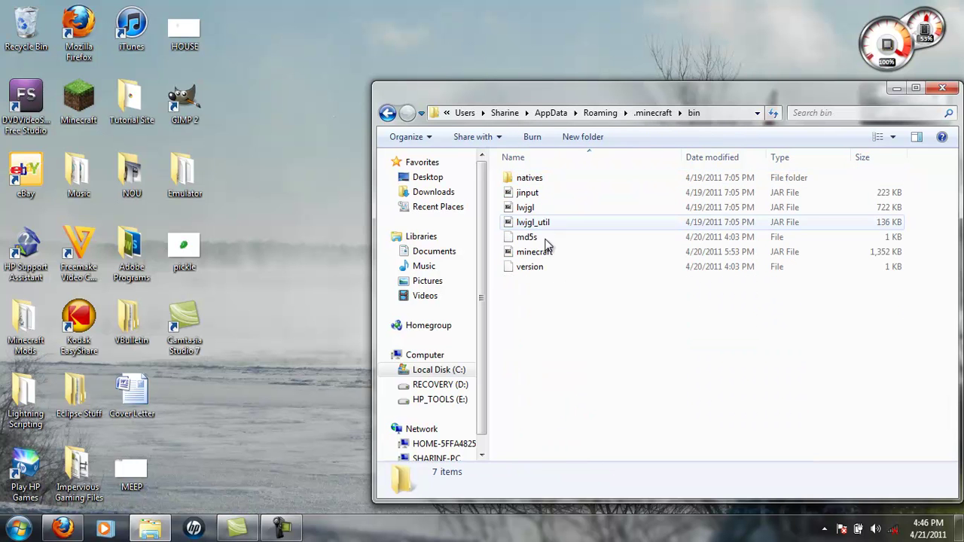
- Open minecraft.jar as an archive in 7-Zip, and minimize the folder and archive windows to reach the desktop
{"action": "left_click", "coordinate": [543, 252]}
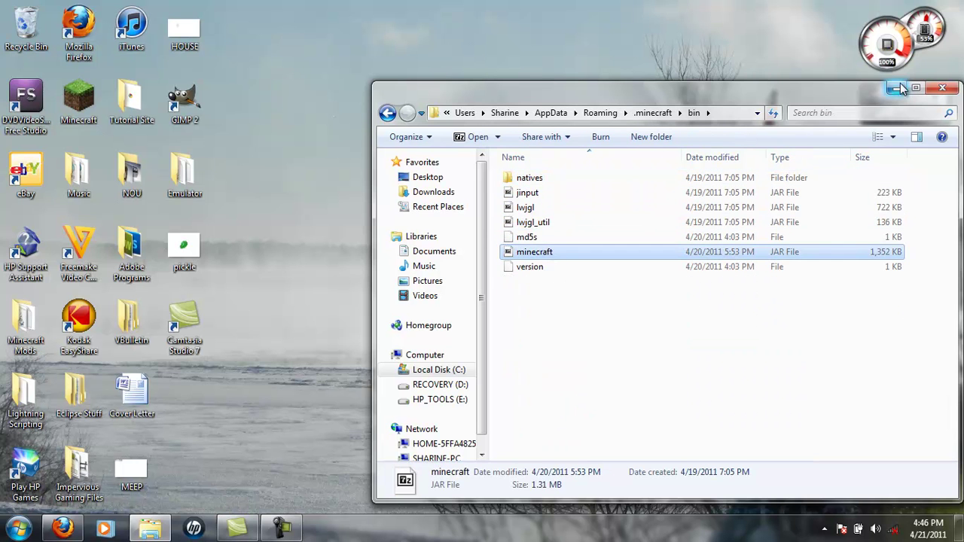
{"action": "key", "text": "Return"}
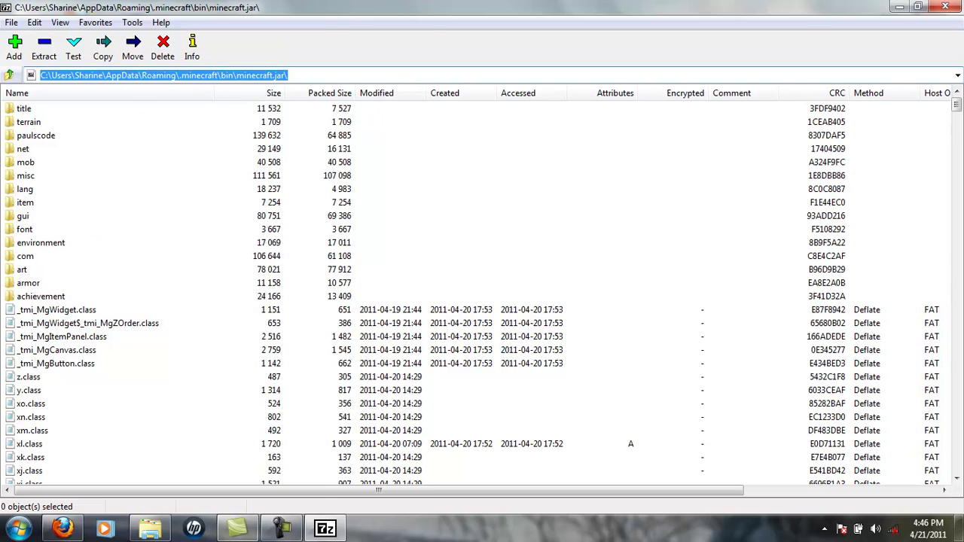
{"action": "mouse_move", "coordinate": [224, 532]}
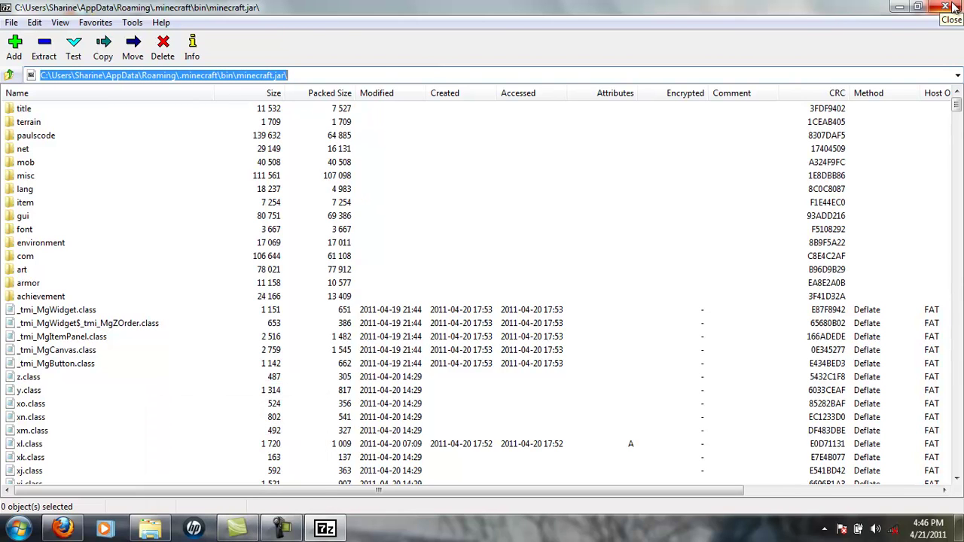
{"action": "left_click", "coordinate": [14, 153]}
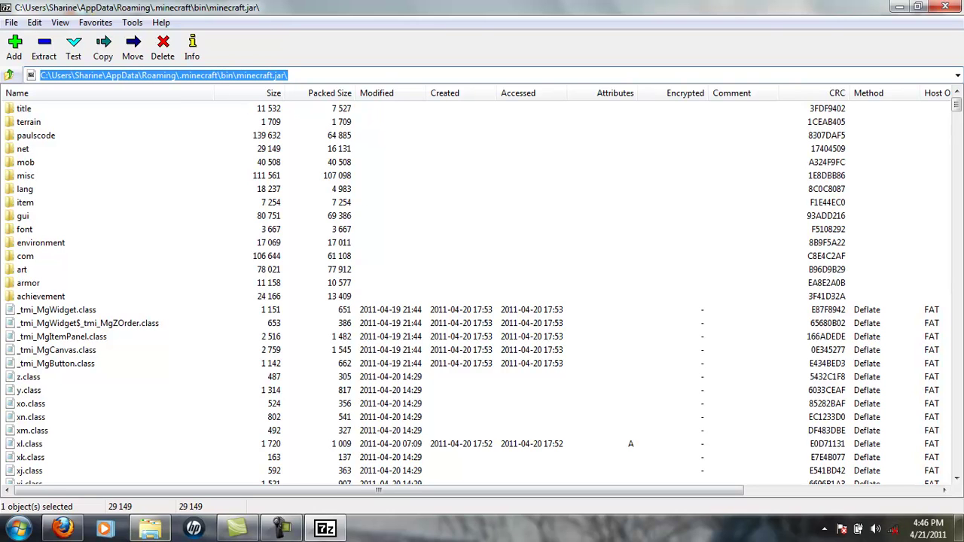
{"action": "left_click", "coordinate": [150, 529]}
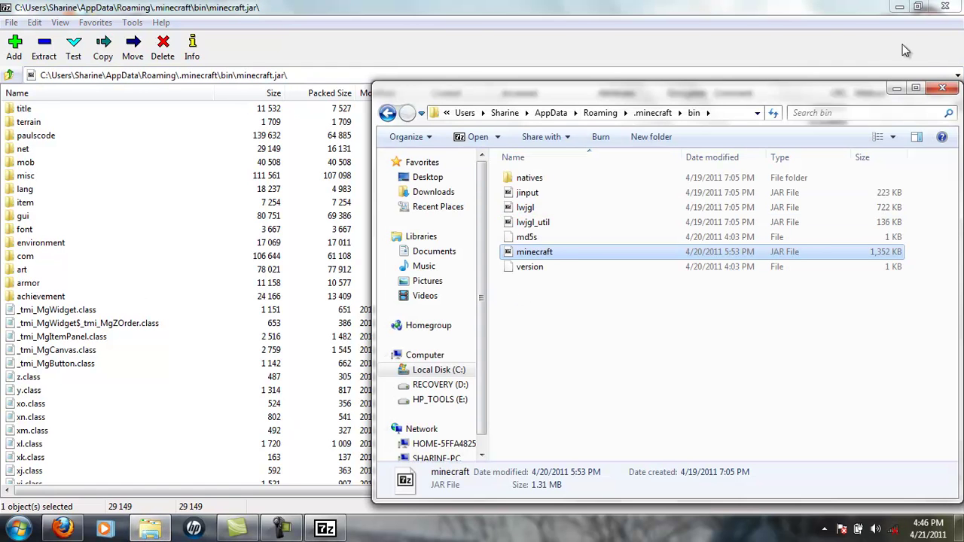
{"action": "left_click", "coordinate": [895, 88]}
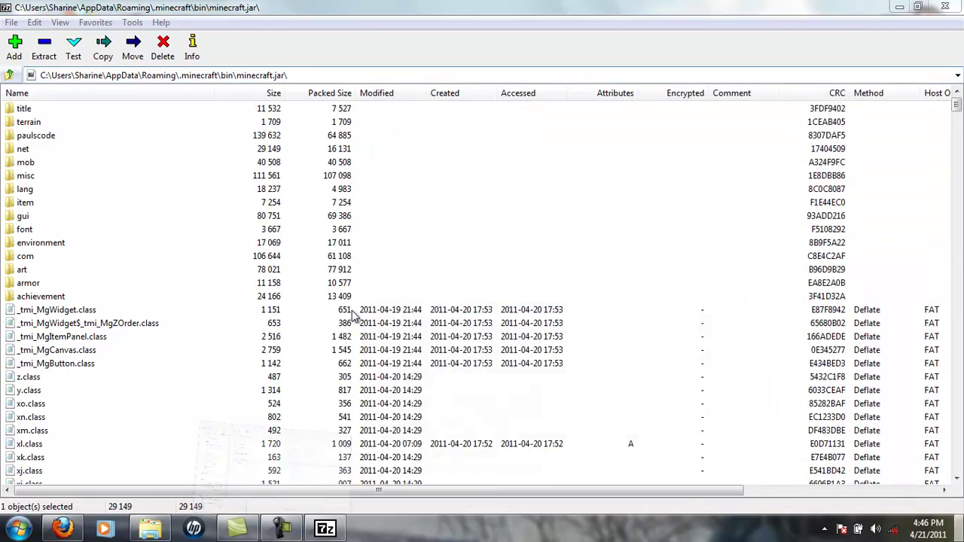
{"action": "left_click", "coordinate": [900, 6]}
- Copy all class files from the ModLoader 1.5_01 archive into minecraft.jar, and close the ModLoader archive
{"action": "double_click", "coordinate": [449, 247]}
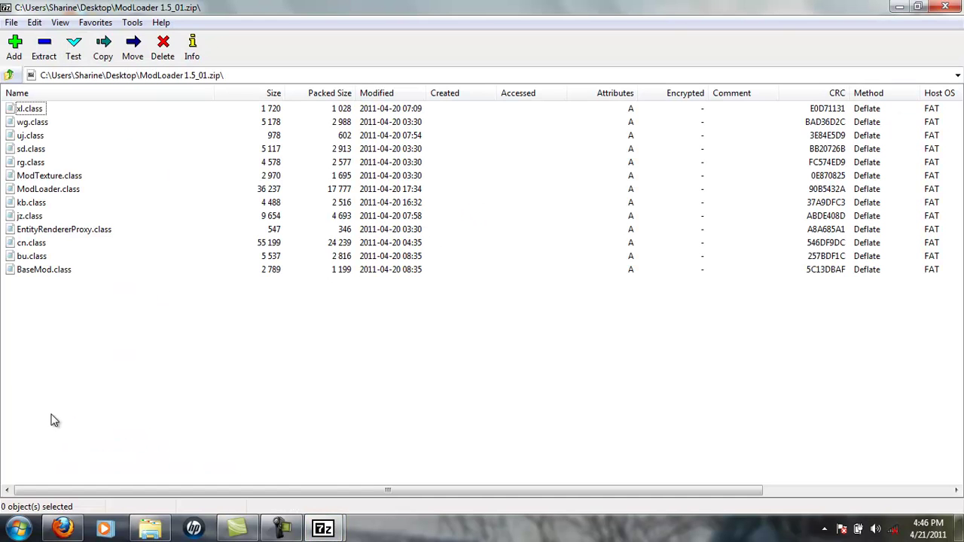
{"action": "left_click_drag", "start_coordinate": [81, 378], "coordinate": [3, 89]}
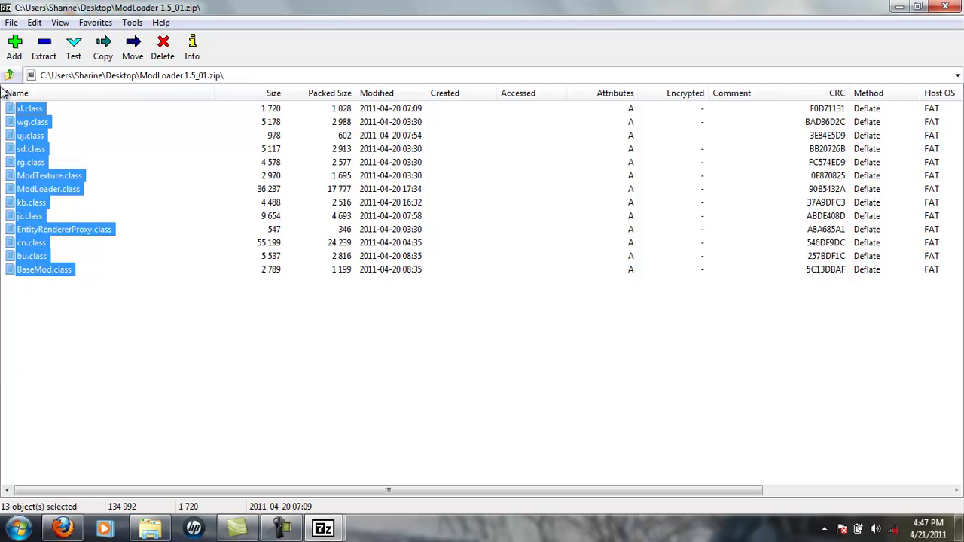
{"action": "left_click_drag", "start_coordinate": [32, 179], "coordinate": [673, 429]}
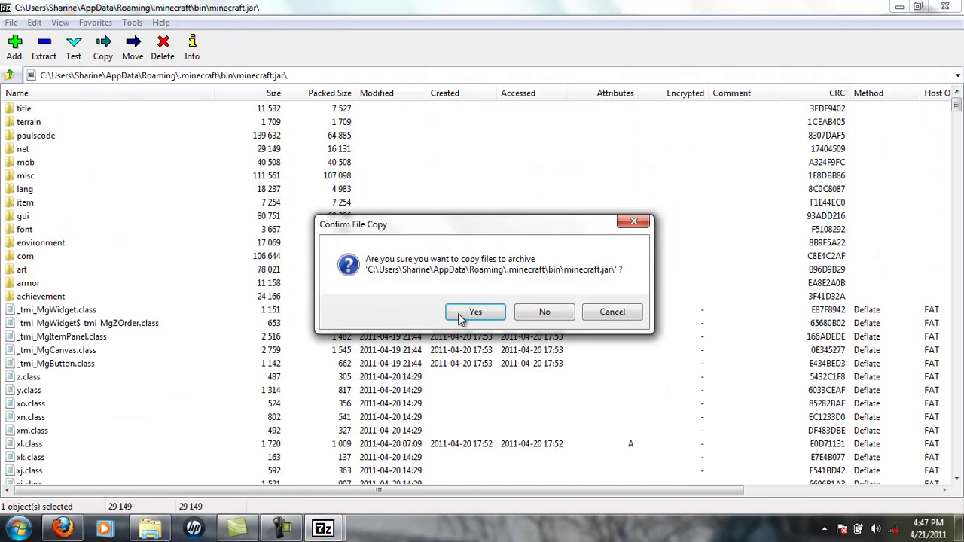
{"action": "left_click", "coordinate": [461, 313]}
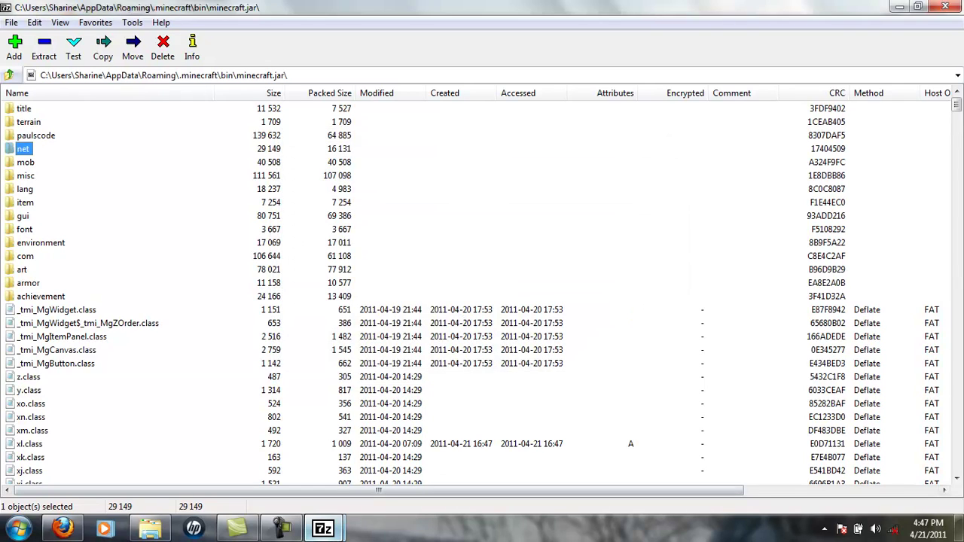
{"action": "mouse_move", "coordinate": [323, 528]}
{"action": "left_click", "coordinate": [400, 460]}
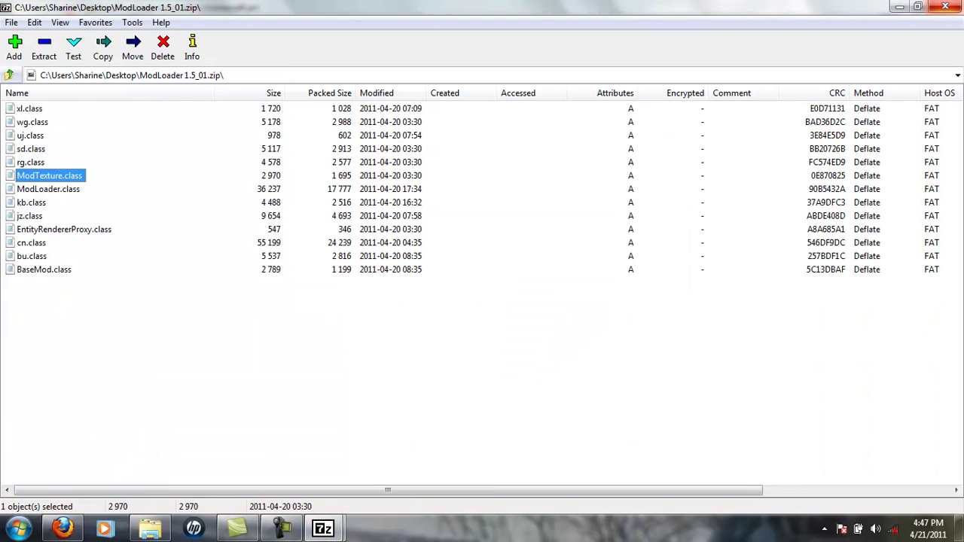
{"action": "left_click", "coordinate": [944, 6]}
- Open the SinglePlayerCommands-MC1.5v2.8 archive and copy WorldEdit.jar from it to the desktop
{"action": "left_click", "coordinate": [900, 7]}
{"action": "left_click", "coordinate": [514, 269]}
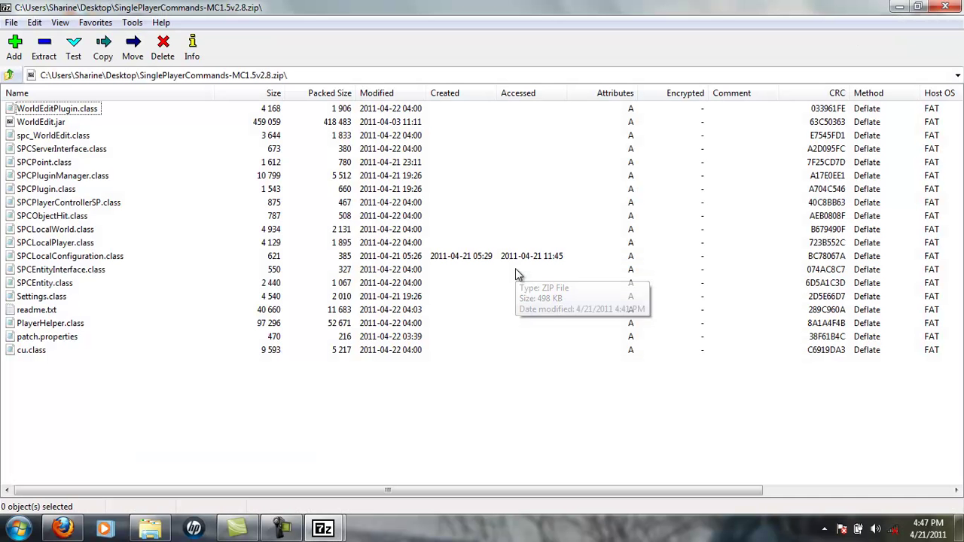
{"action": "left_click", "coordinate": [40, 123]}
{"action": "left_click_drag", "start_coordinate": [58, 119], "coordinate": [955, 536]}
{"action": "left_click_drag", "start_coordinate": [536, 231], "coordinate": [536, 233]}
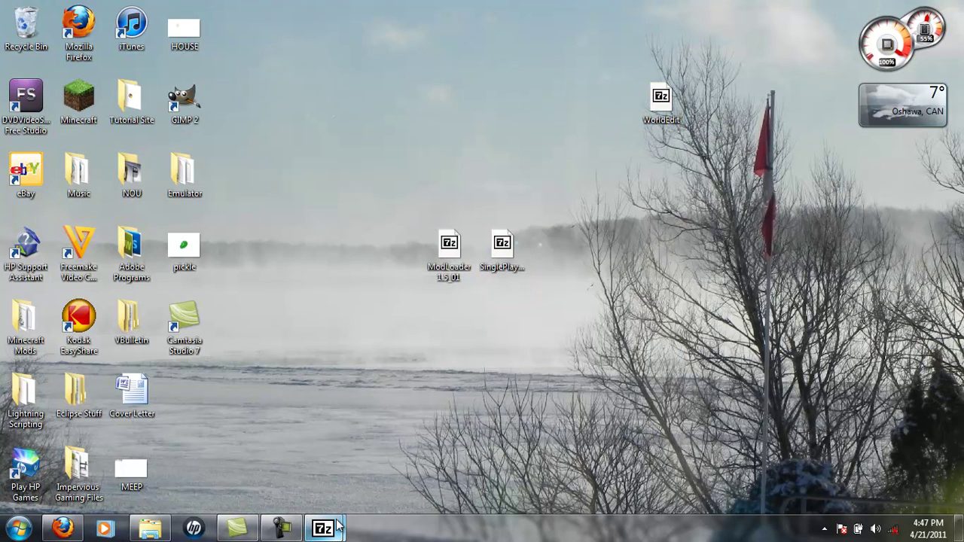
- Return to the SinglePlayerCommands archive and delete readme.txt from it
{"action": "mouse_move", "coordinate": [323, 529]}
{"action": "left_click", "coordinate": [400, 454]}
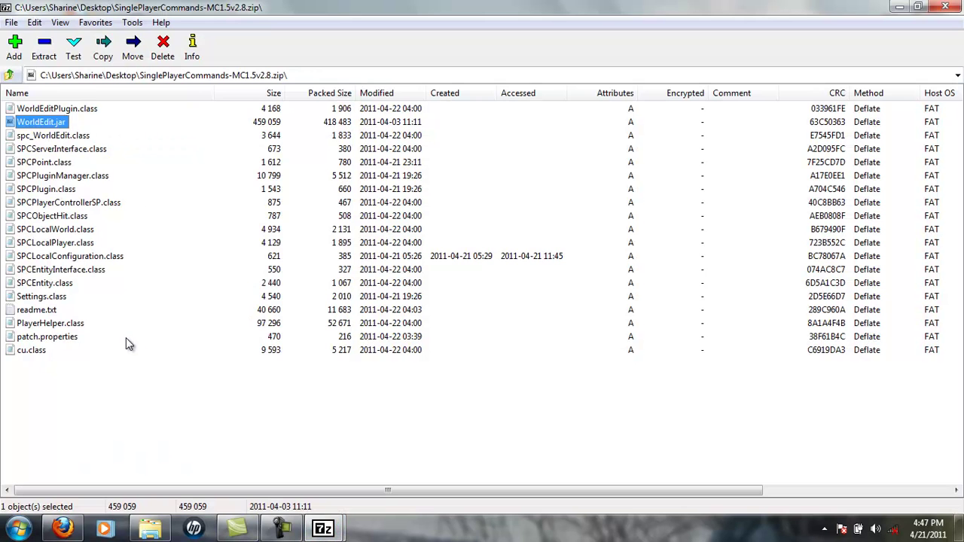
{"action": "left_click", "coordinate": [47, 316]}
{"action": "key", "text": "Delete"}
{"action": "key", "text": "Return"}
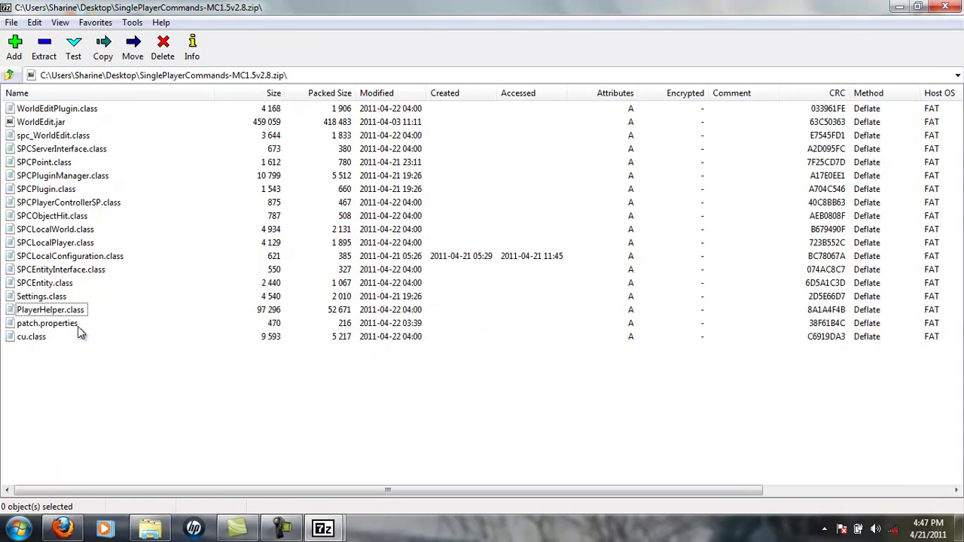
- Delete WorldEdit.jar from the SinglePlayerCommands archive
{"action": "left_click_drag", "start_coordinate": [47, 122], "coordinate": [659, 101]}
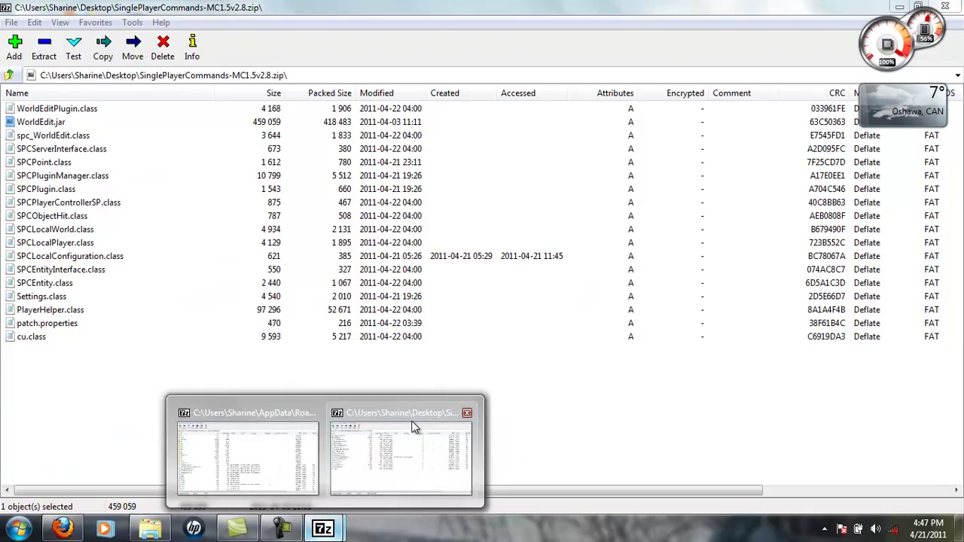
{"action": "left_click", "coordinate": [415, 427]}
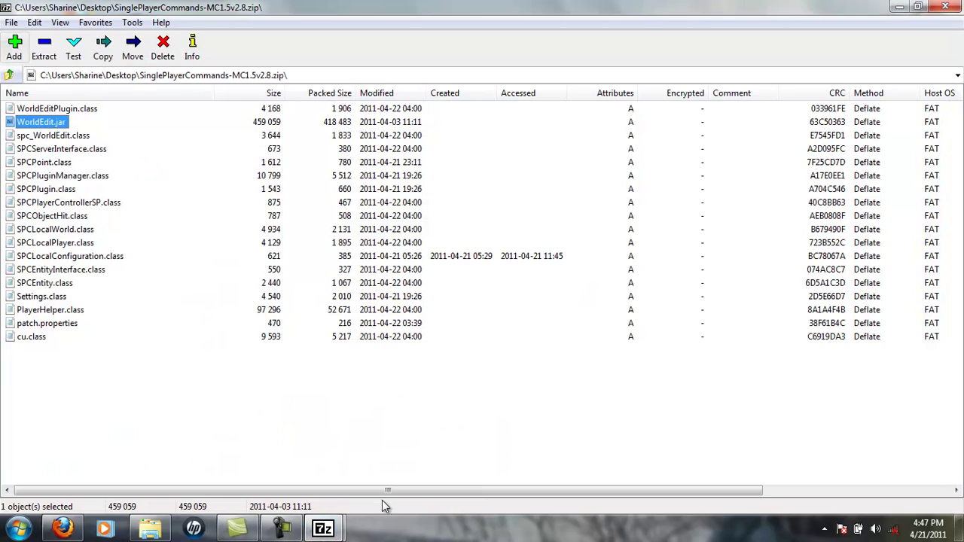
{"action": "key", "text": "Delete"}
{"action": "key", "text": "Return"}
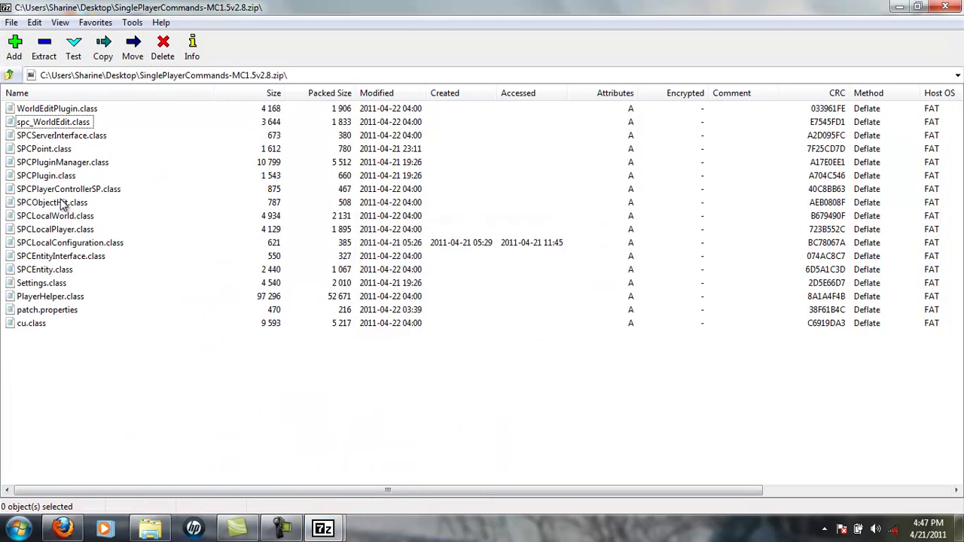
- Copy all remaining files of the SinglePlayerCommands archive into minecraft.jar and confirm the copy
{"action": "left_click_drag", "start_coordinate": [70, 381], "coordinate": [31, 90]}
{"action": "left_click_drag", "start_coordinate": [30, 182], "coordinate": [484, 384]}
{"action": "left_click", "coordinate": [488, 311]}
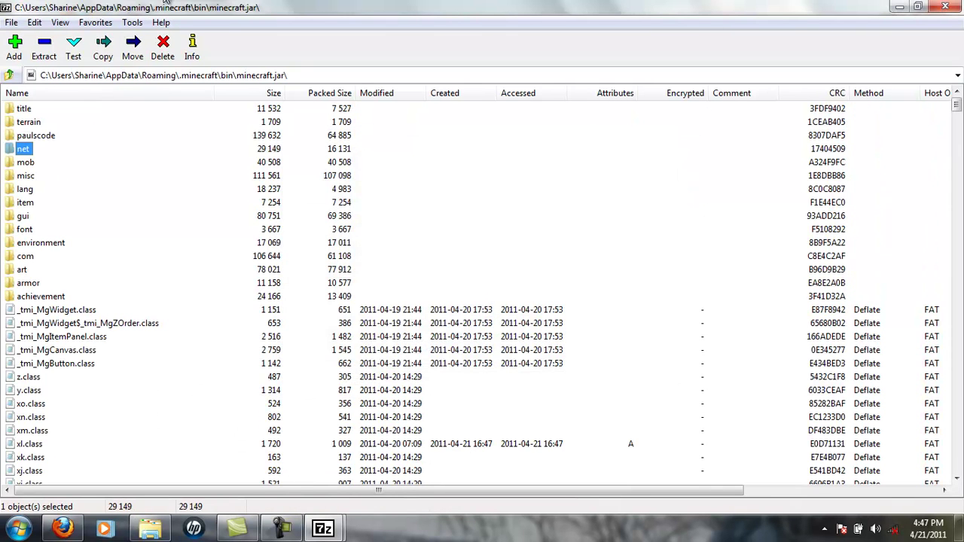
- Close both archive windows and bring up the bin folder inside .minecraft
{"action": "left_click", "coordinate": [959, 6]}
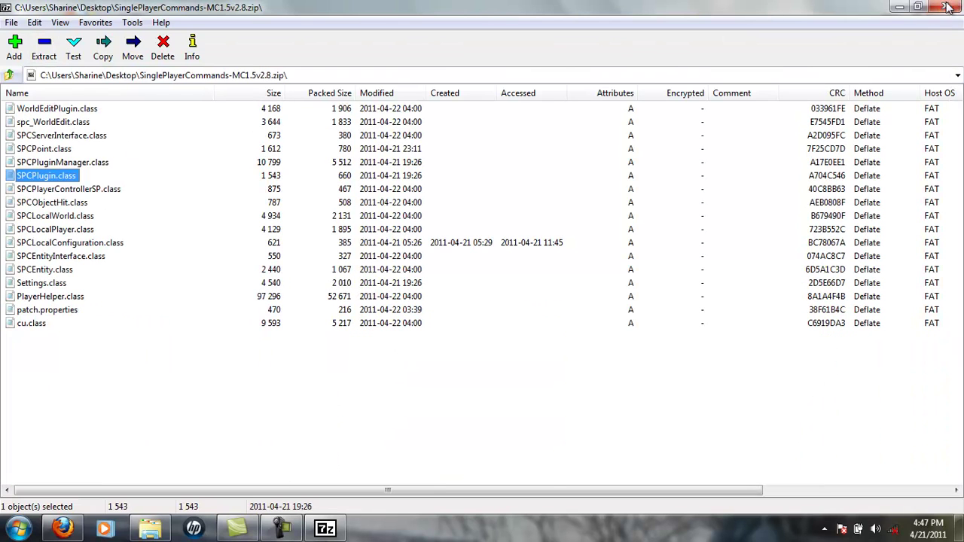
{"action": "left_click", "coordinate": [959, 6]}
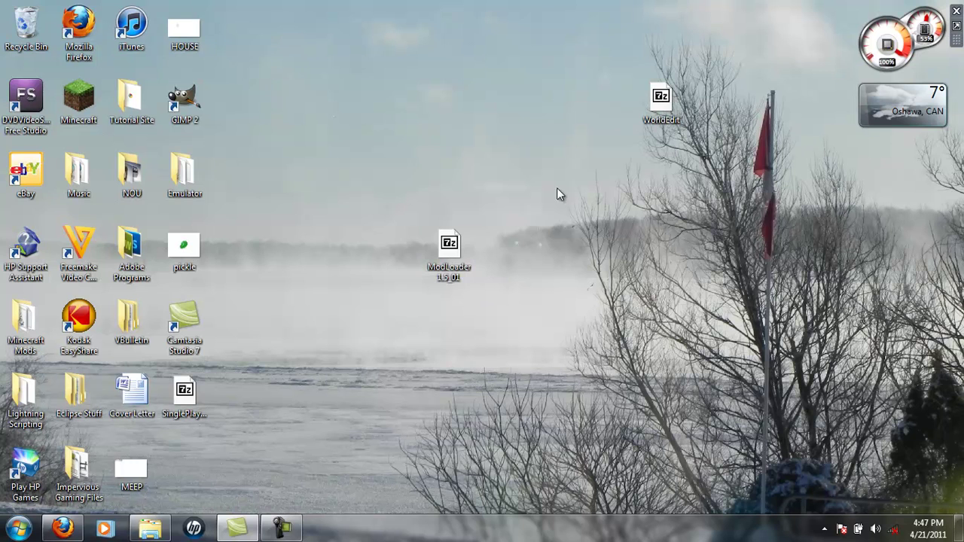
{"action": "left_click_drag", "start_coordinate": [657, 105], "coordinate": [664, 178]}
{"action": "left_click", "coordinate": [147, 530]}
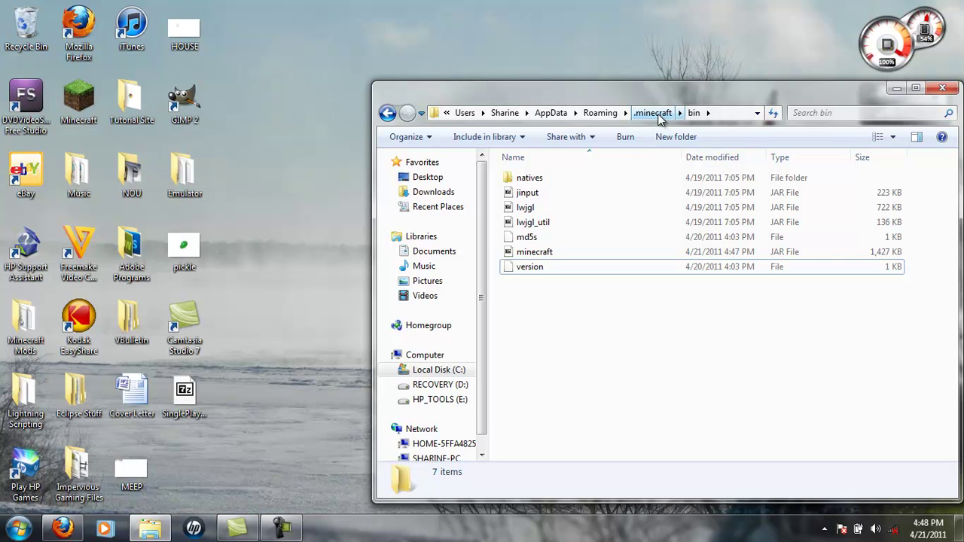
{"action": "left_click_drag", "start_coordinate": [624, 85], "coordinate": [565, 55]}
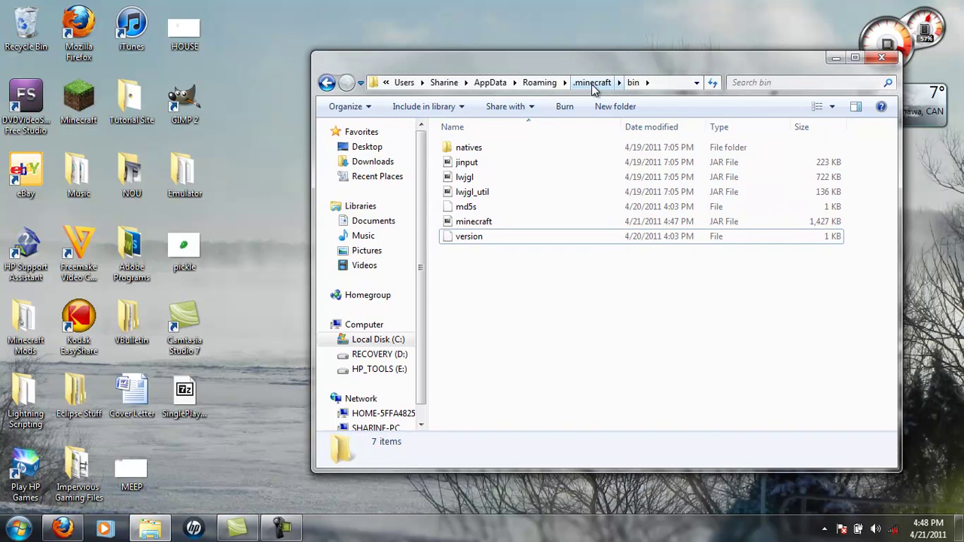
{"action": "left_click", "coordinate": [592, 83]}
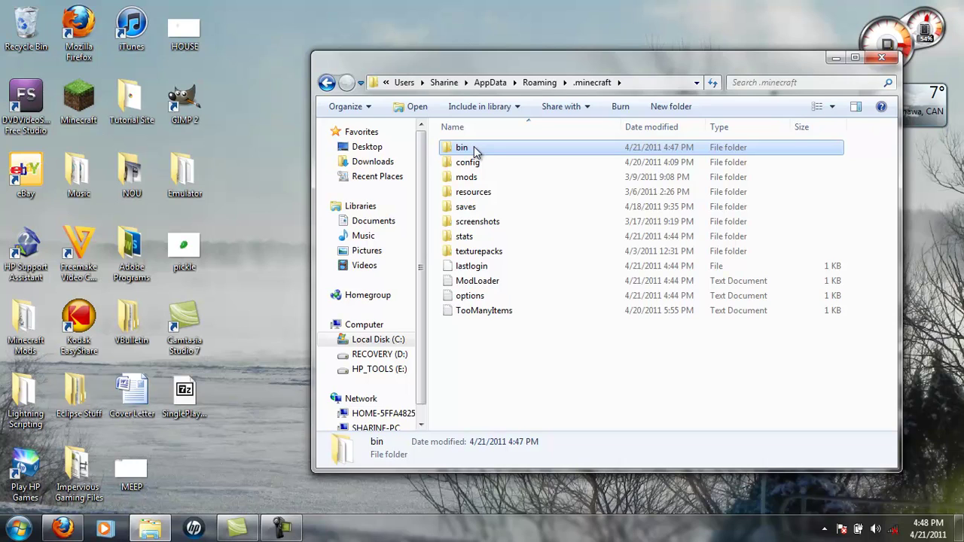
{"action": "double_click", "coordinate": [475, 148]}
- Move the WorldEdit JAR file from the desktop into the .minecraft bin folder and close the folder window
{"action": "left_click_drag", "start_coordinate": [504, 64], "coordinate": [235, 46]}
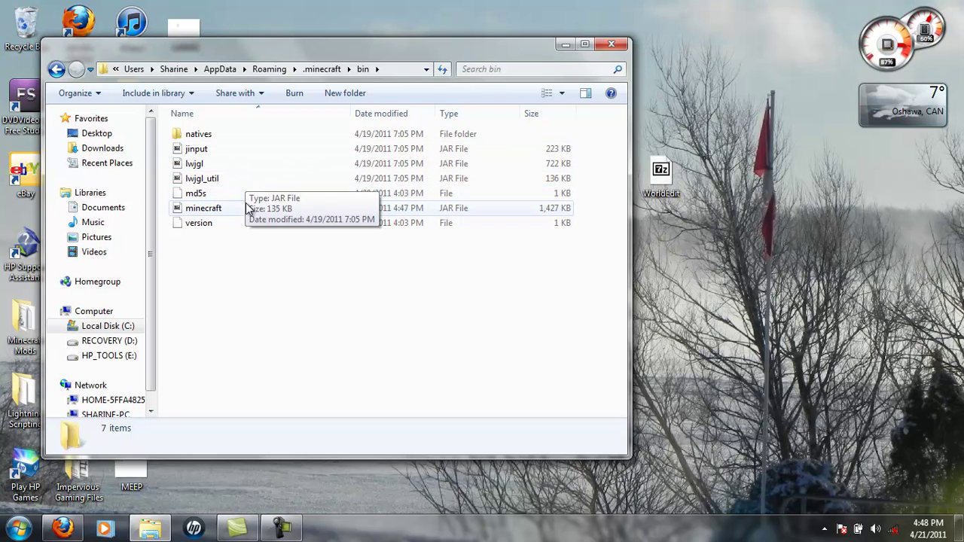
{"action": "left_click_drag", "start_coordinate": [666, 193], "coordinate": [244, 304]}
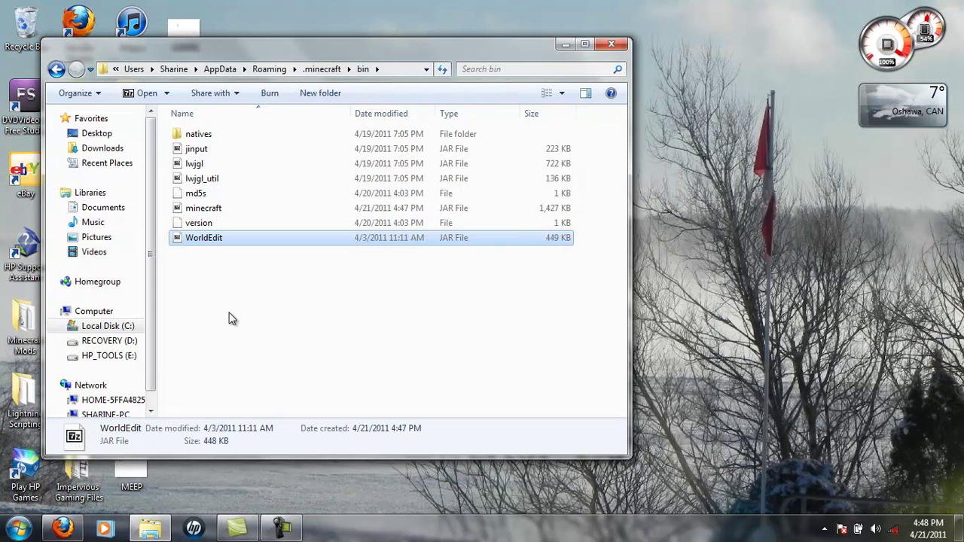
{"action": "left_click", "coordinate": [230, 318]}
{"action": "left_click_drag", "start_coordinate": [401, 56], "coordinate": [513, 59]}
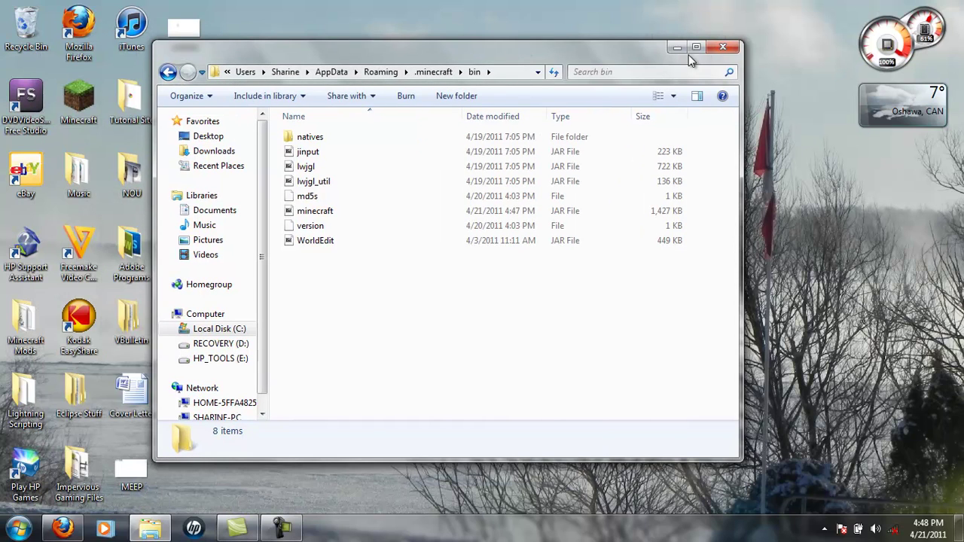
{"action": "left_click", "coordinate": [721, 50]}
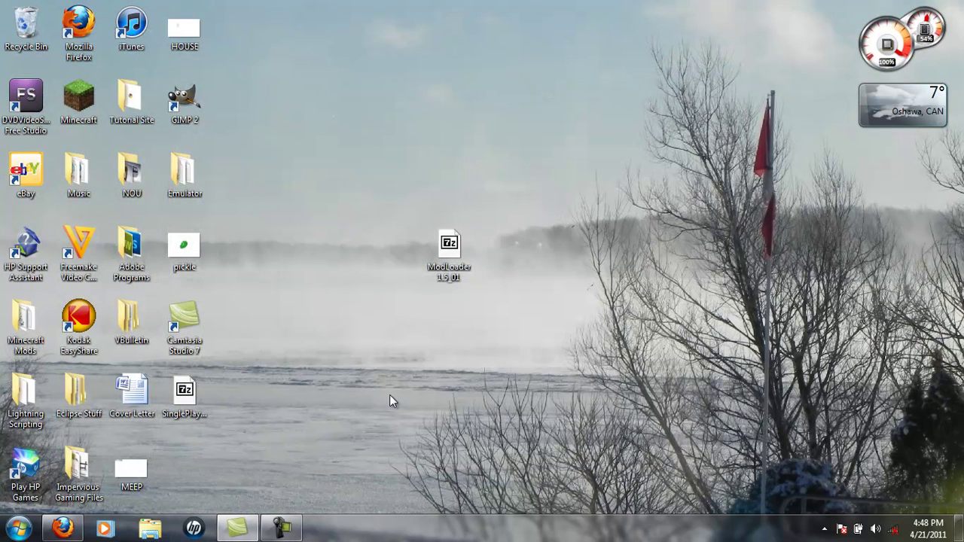
{"action": "left_click", "coordinate": [300, 533]}
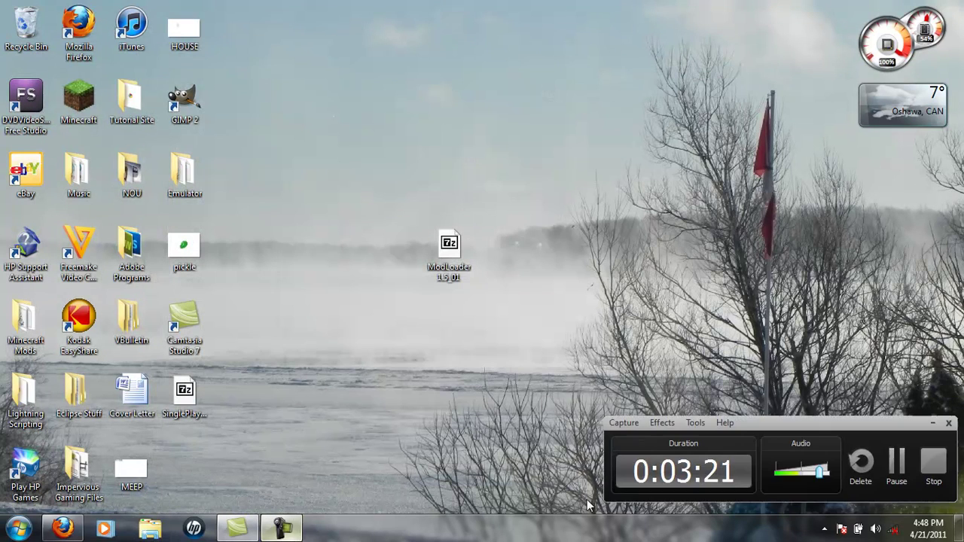
{"action": "left_click", "coordinate": [898, 467]}
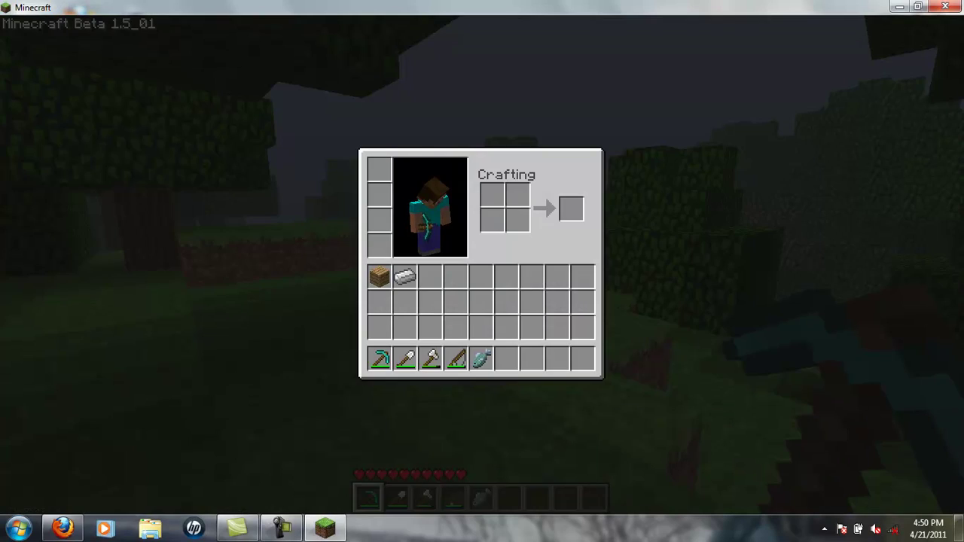
- Switch to Minecraft, leave the inventory and run the help command to review the available Single Player Commands
{"action": "key", "text": "e"}
{"action": "key", "text": "w"}
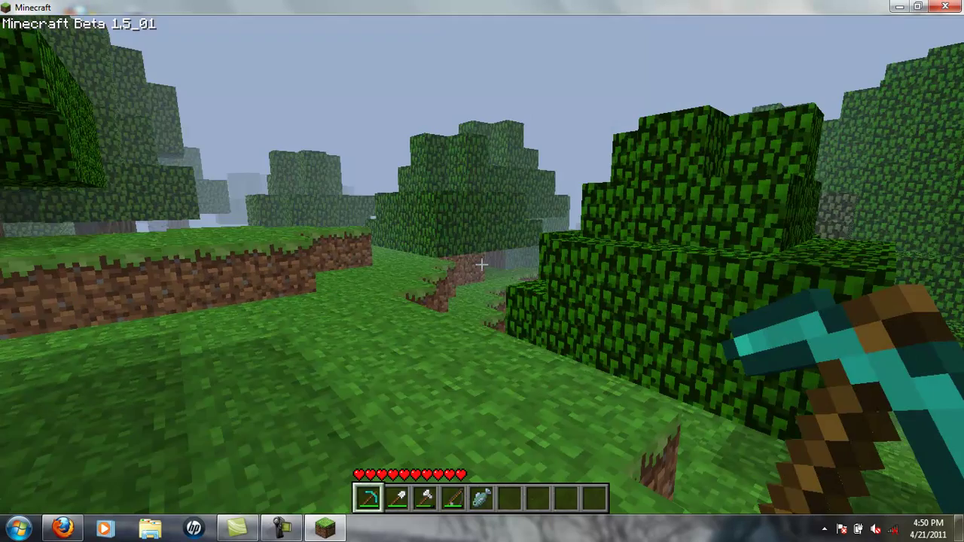
{"action": "key", "text": "w"}
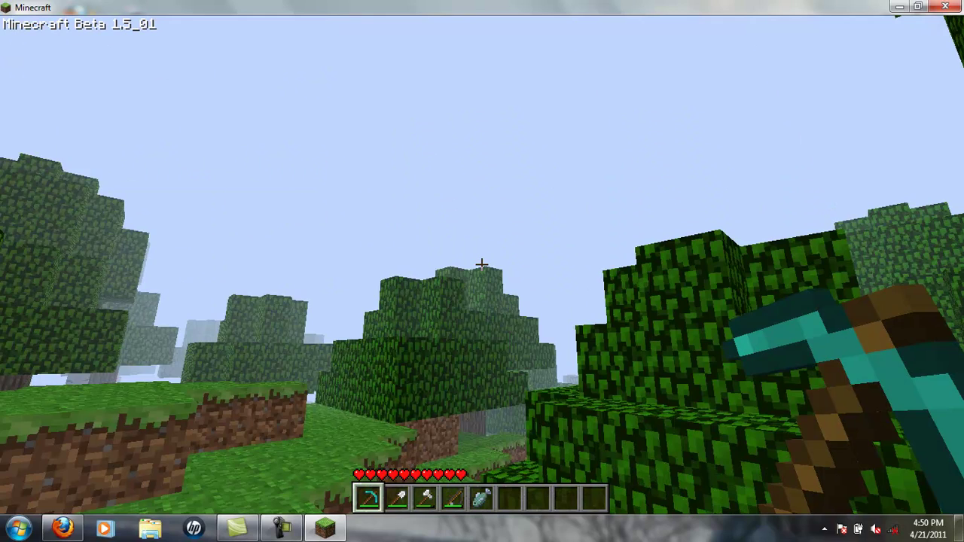
{"action": "key", "text": "t"}
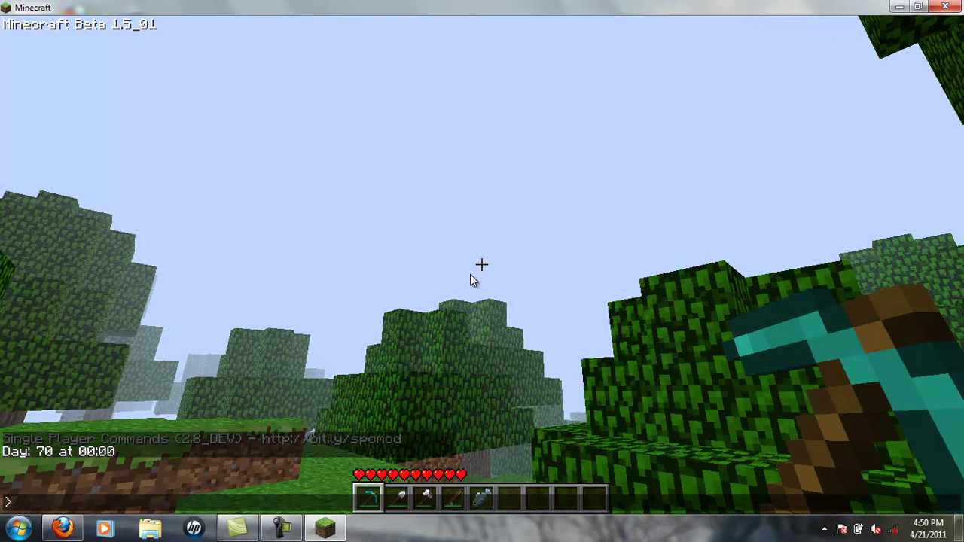
{"action": "type", "text": "help"}
{"action": "key", "text": "Return"}
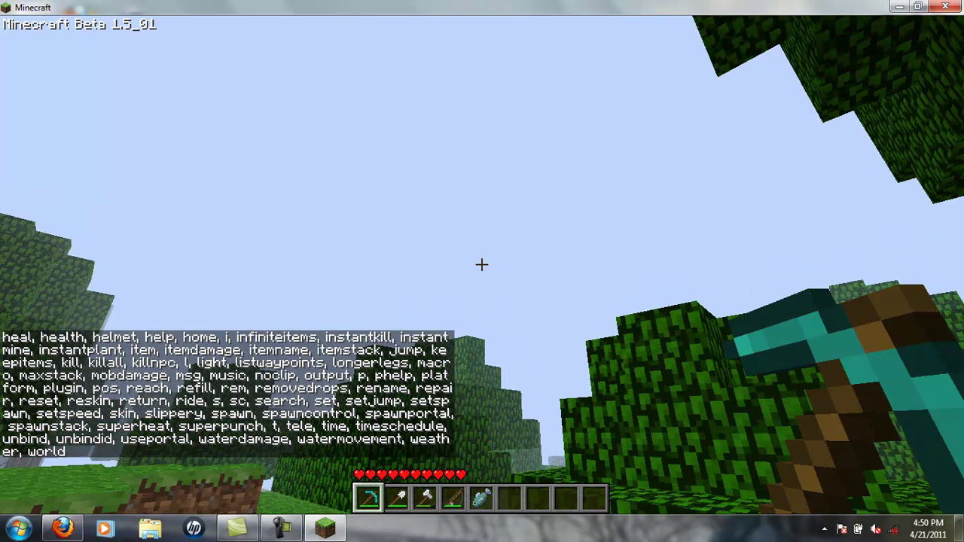
{"action": "key", "text": "t"}
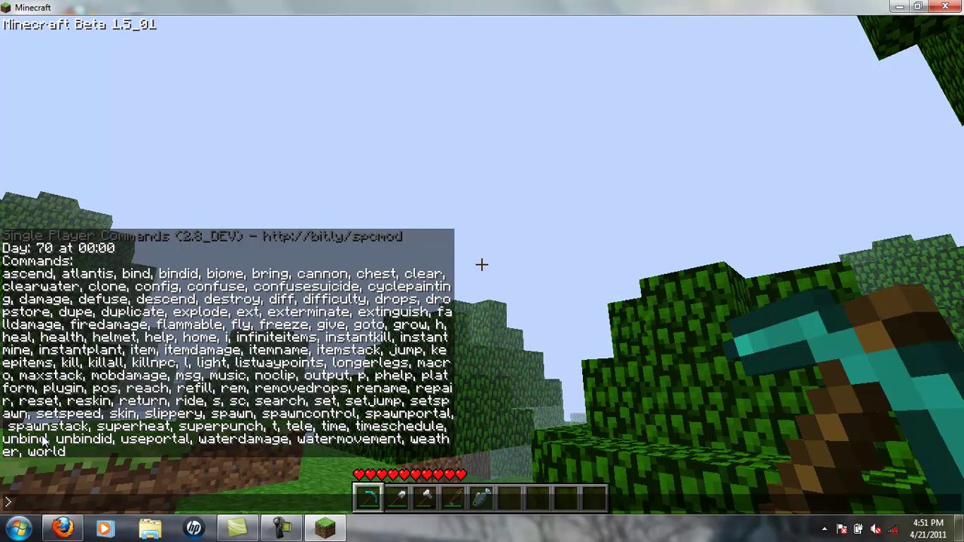
{"action": "key", "text": "Escape"}
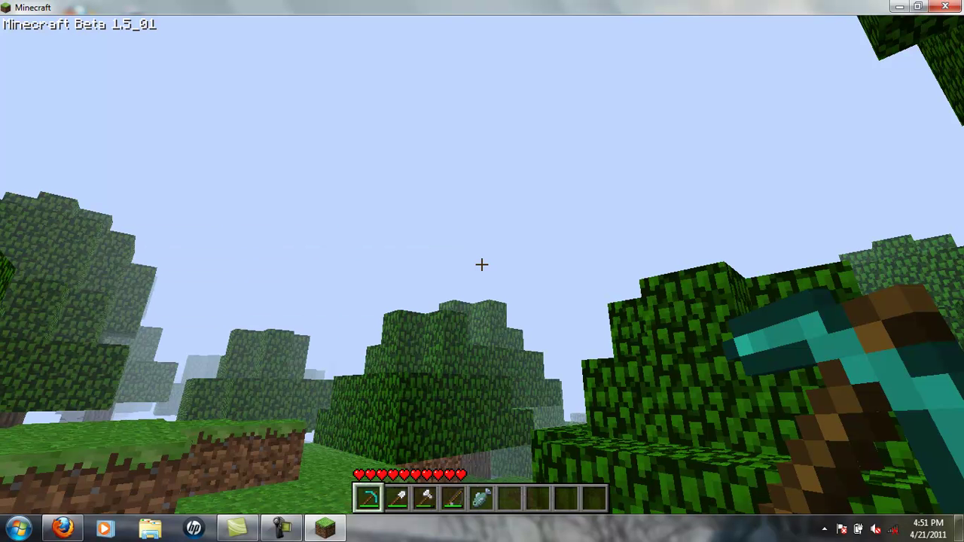
- Turn flying on with the fly command, fly up over the forest and descend back to the ground
{"action": "type", "text": "tfly"}
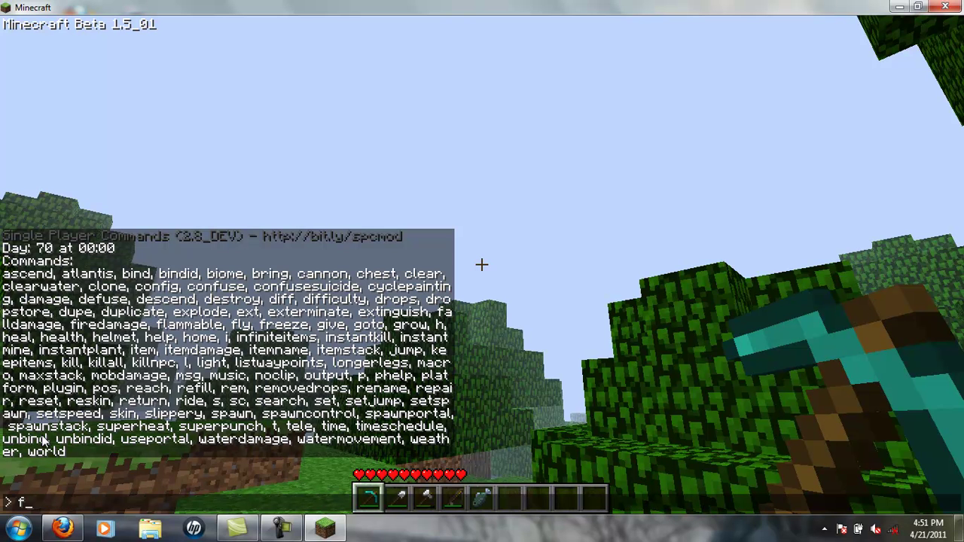
{"action": "key", "text": "Return"}
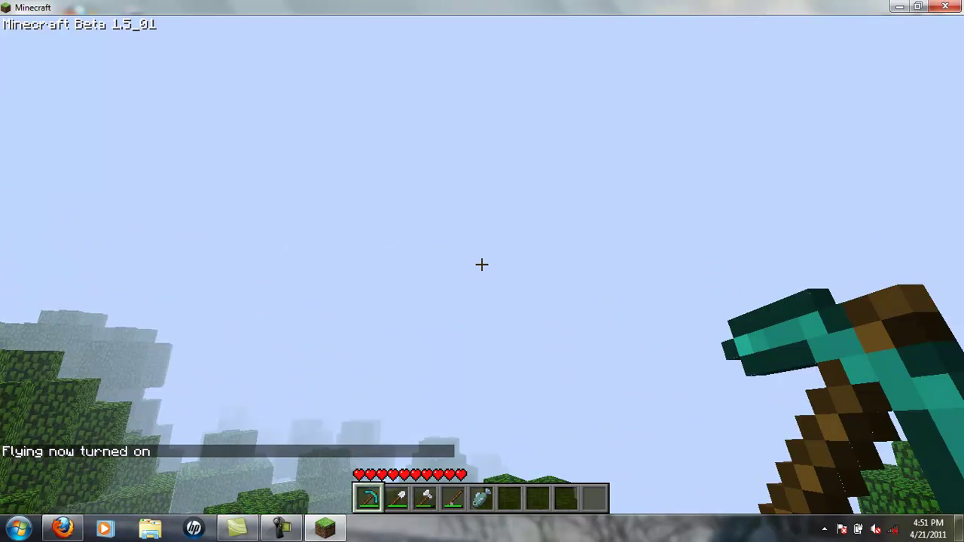
{"action": "mouse_move", "coordinate": [482, 265]}
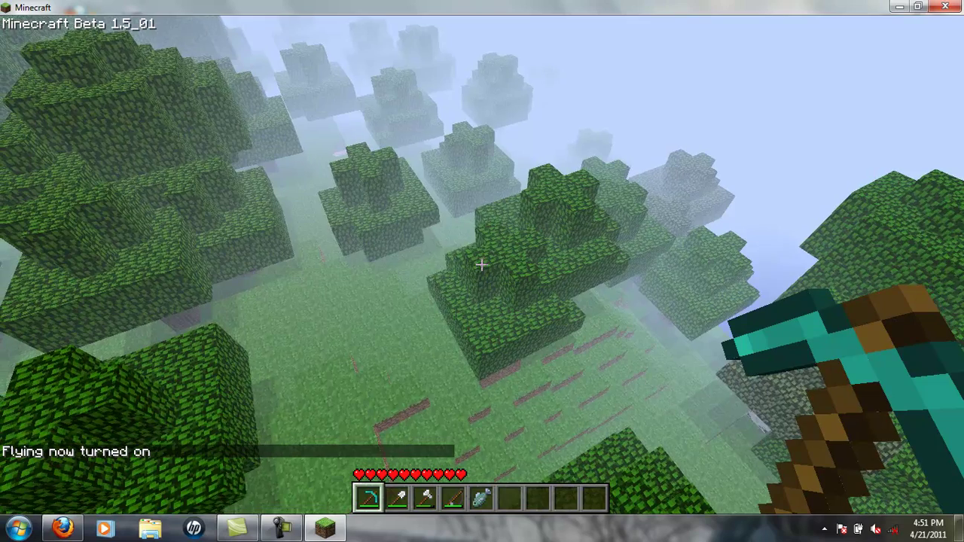
{"action": "key", "text": "space"}
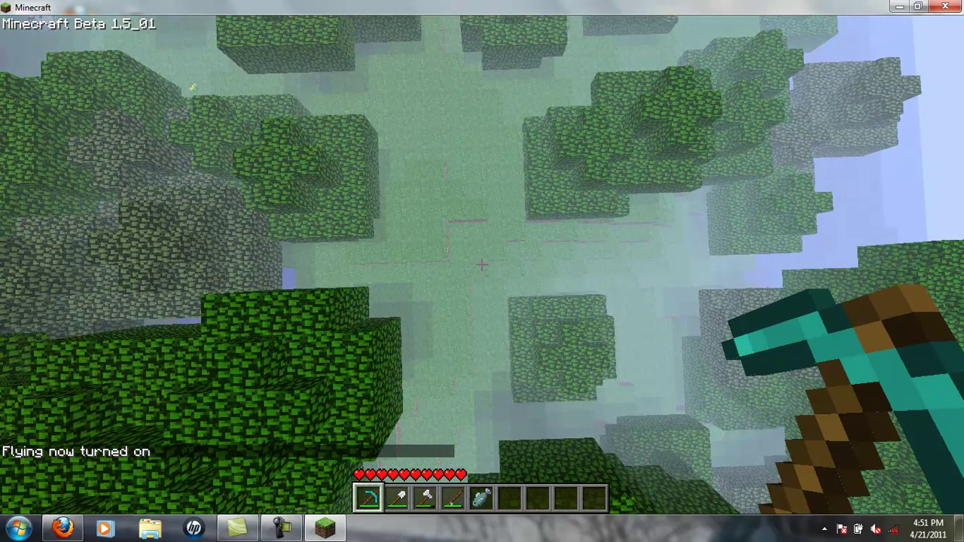
{"action": "key", "text": "shift"}
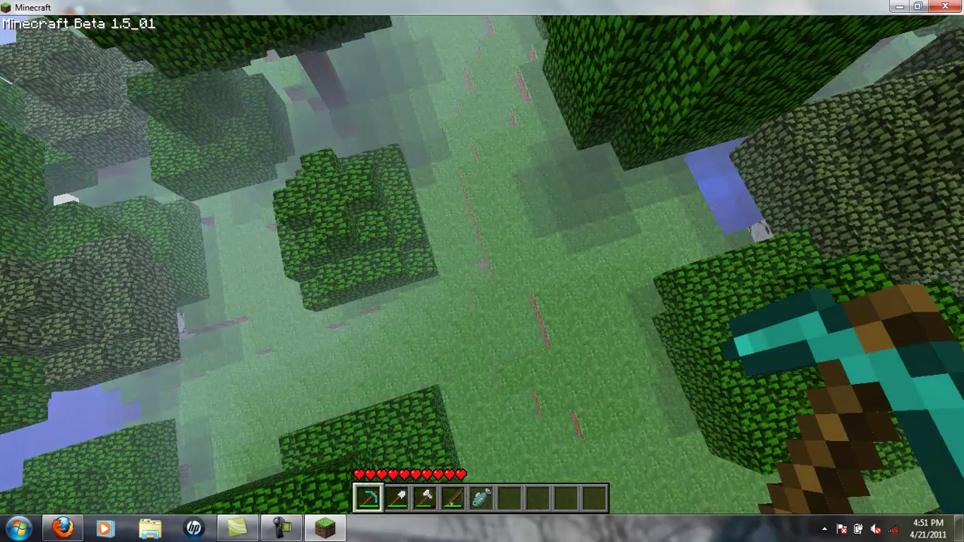
{"action": "key", "text": "shift"}
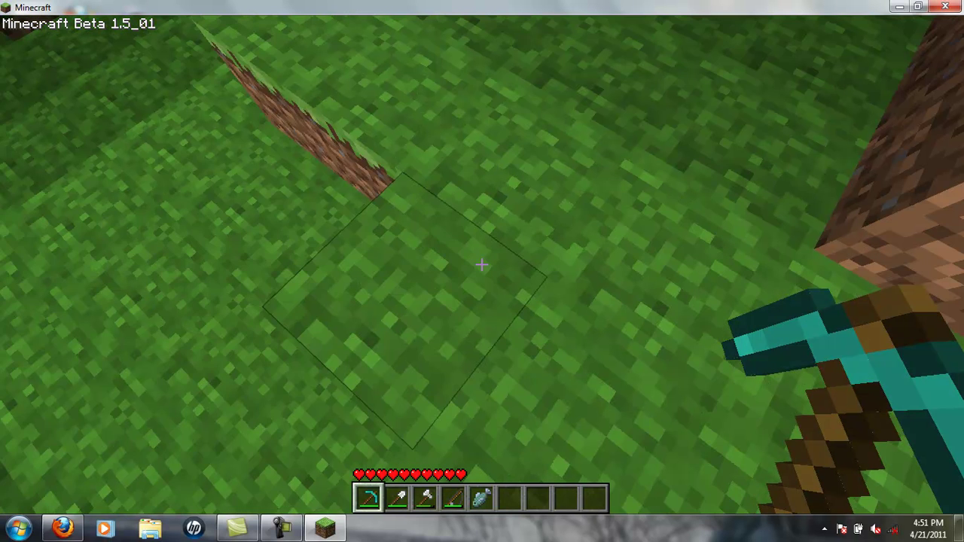
- Turn flying off by running the fly command again
{"action": "type", "text": "t"}
{"action": "type", "text": "fly"}
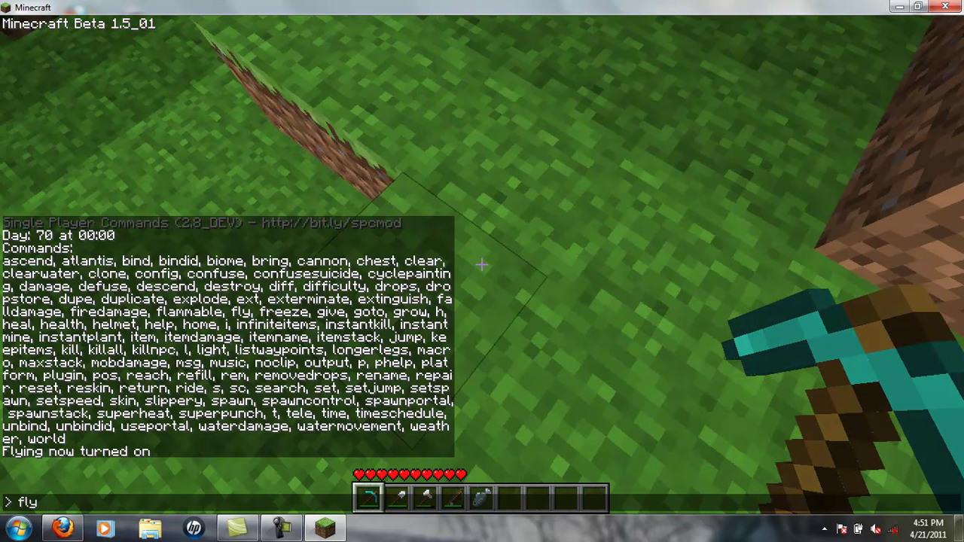
{"action": "key", "text": "Return"}
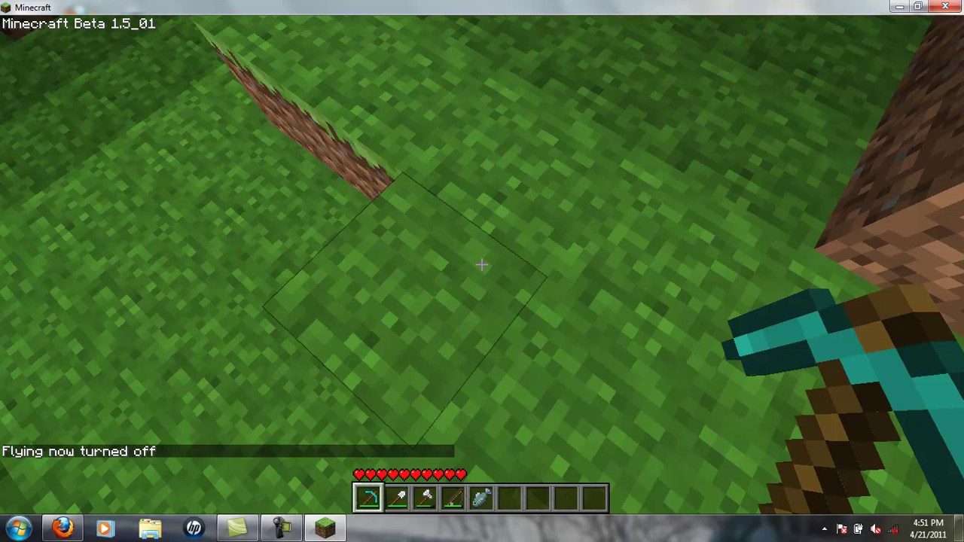
- Change the world's time of day to night with the command "time night"
{"action": "key", "text": "t"}
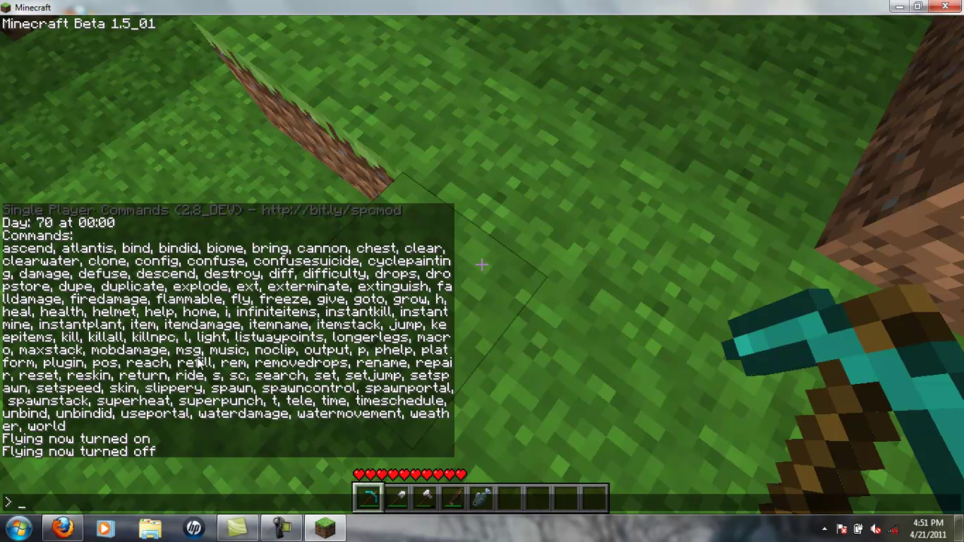
{"action": "type", "text": "time night"}
{"action": "key", "text": "Return"}
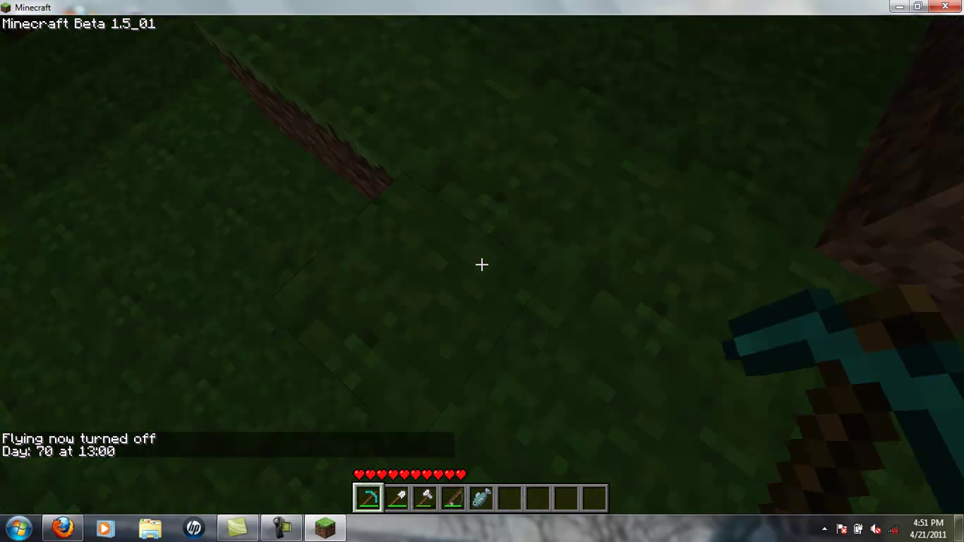
- Open the chat prompt for entering a command
{"action": "type", "text": "t"}
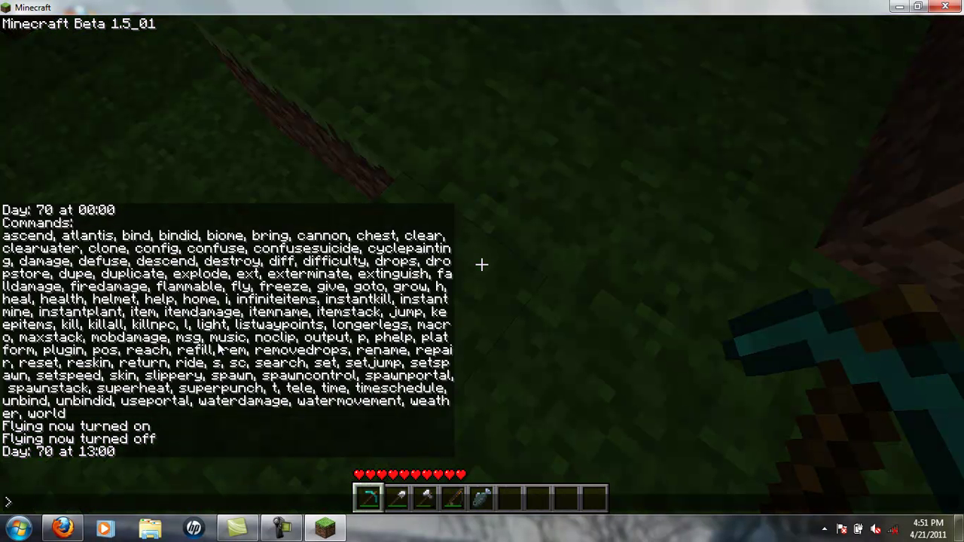